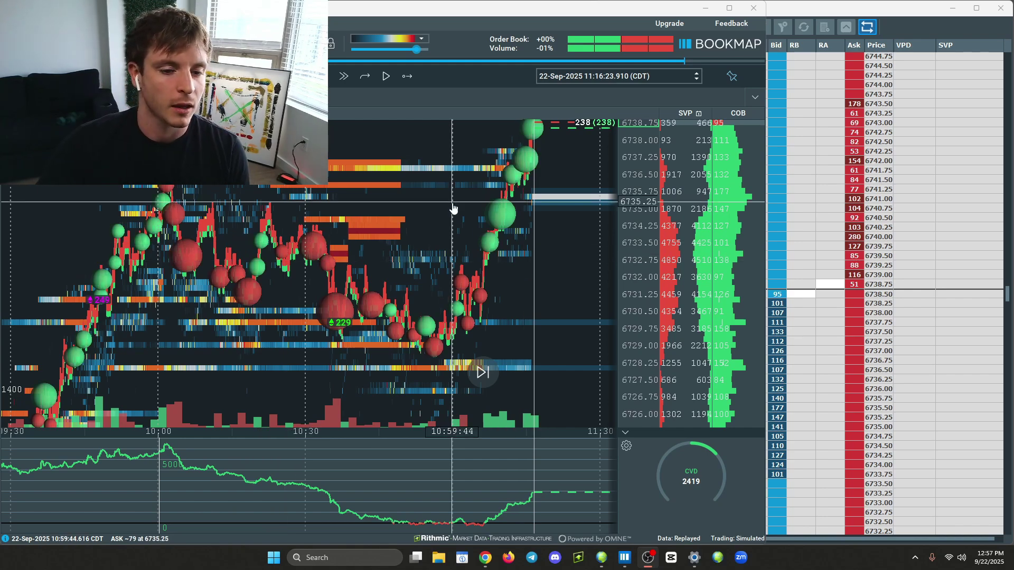
- Raise the chart's brightness slider to its maximum and fine-tune the volume dot size slider
{"action": "scroll", "coordinate": [343, 244], "scroll_direction": "down", "scroll_amount": 2}
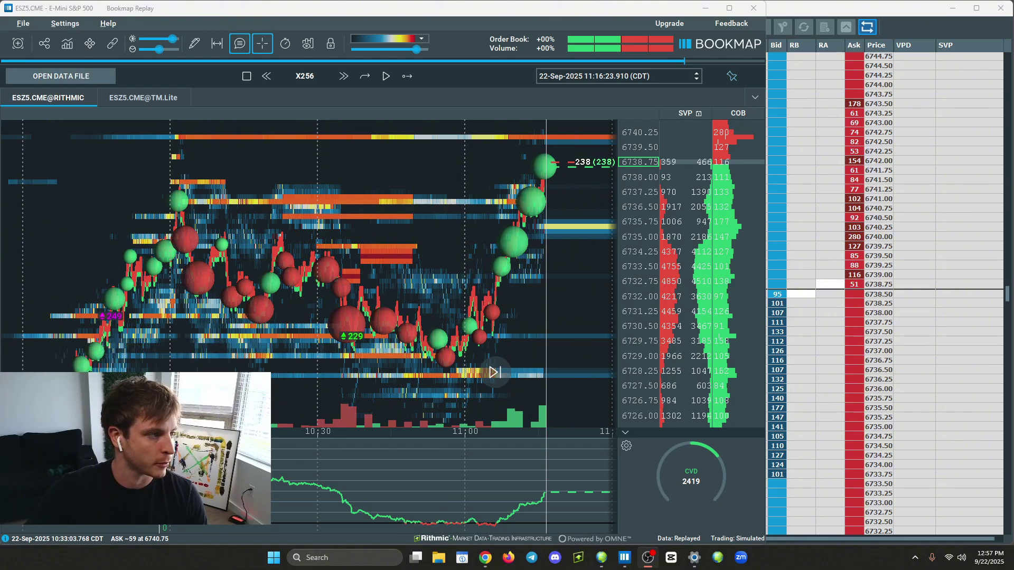
{"action": "mouse_move", "coordinate": [172, 40]}
{"action": "left_mouse_down"}
{"action": "mouse_move", "coordinate": [157, 42]}
{"action": "mouse_move", "coordinate": [188, 45]}
{"action": "mouse_move", "coordinate": [143, 48]}
{"action": "mouse_move", "coordinate": [206, 40]}
{"action": "left_mouse_up"}
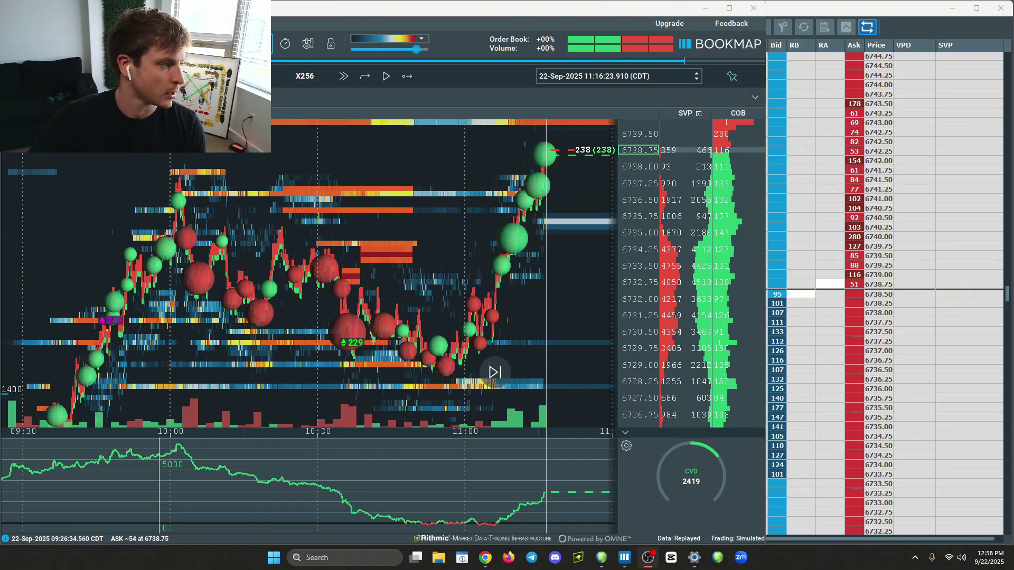
{"action": "left_click_drag", "start_coordinate": [159, 49], "coordinate": [159, 50]}
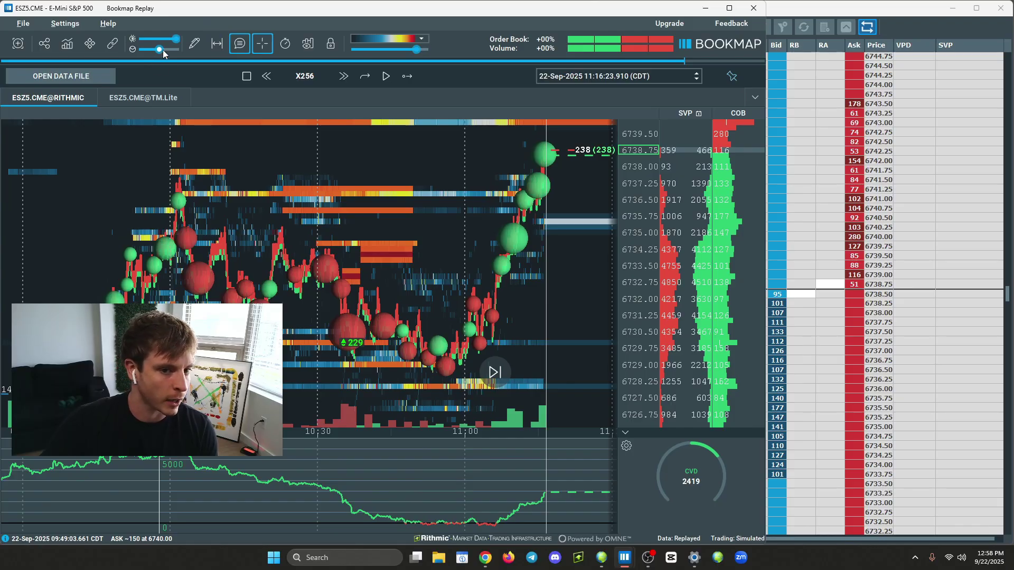
- Open the Volume Dots settings from a chart bubble, set the minimal displayed volume to 1 and close the settings
{"action": "right_click", "coordinate": [199, 277]}
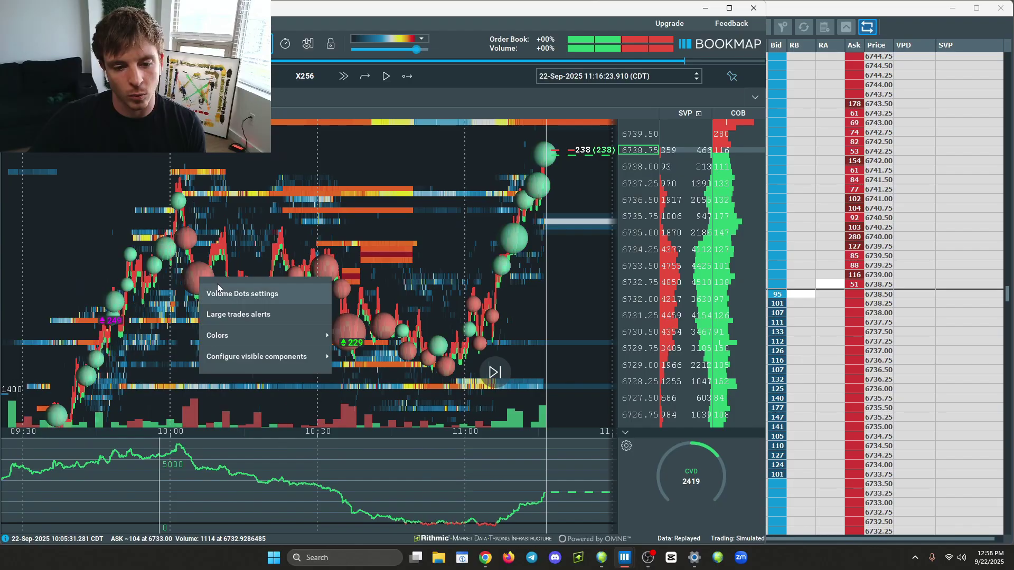
{"action": "left_click", "coordinate": [219, 291]}
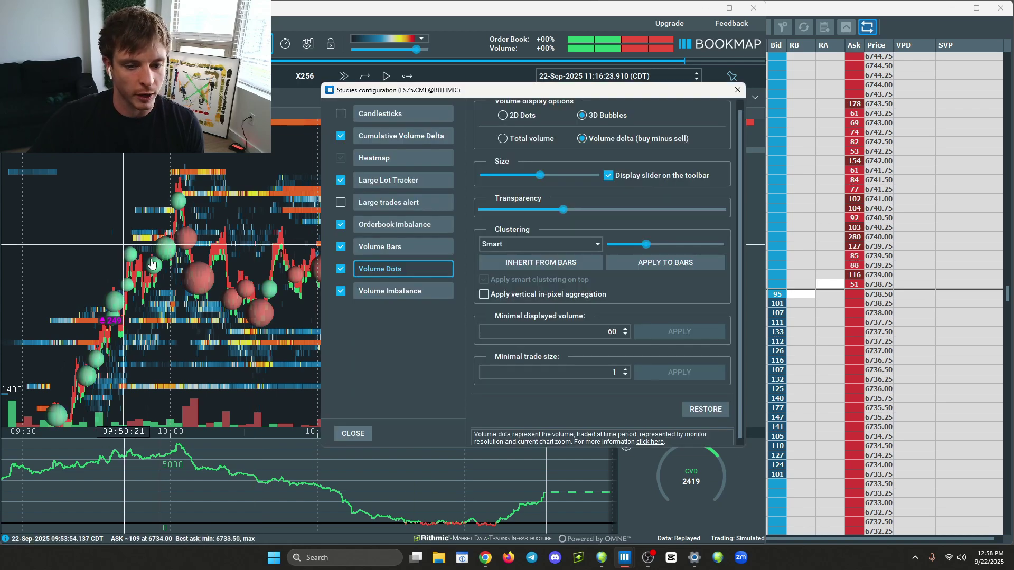
{"action": "right_click", "coordinate": [199, 275]}
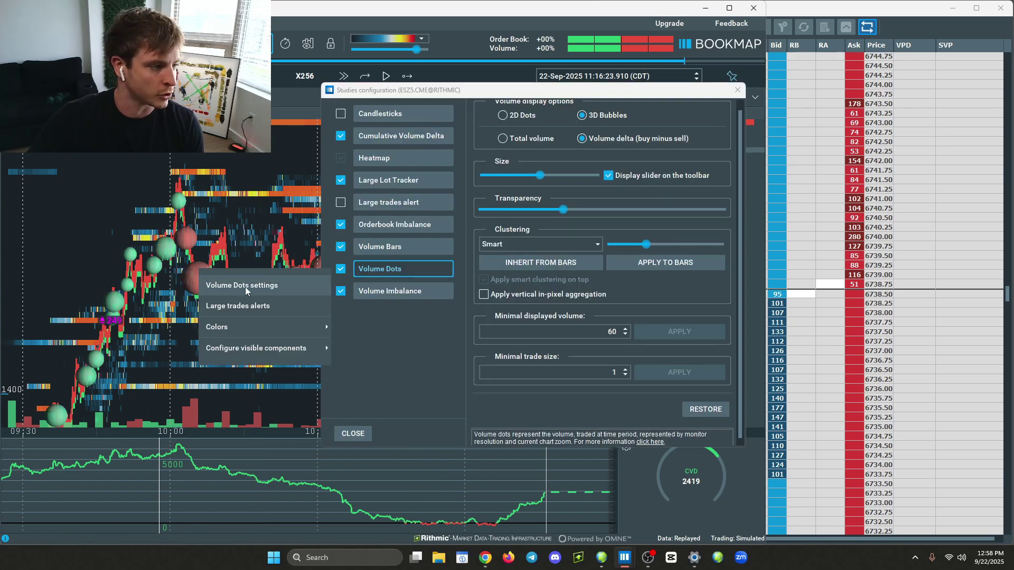
{"action": "left_click", "coordinate": [480, 116]}
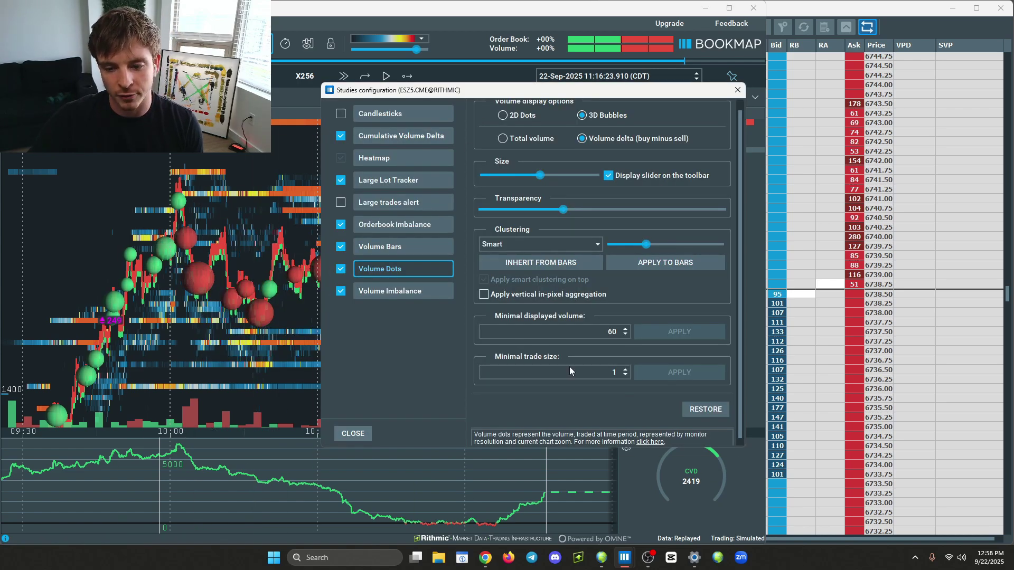
{"action": "scroll", "coordinate": [622, 400], "scroll_direction": "up", "scroll_amount": 1}
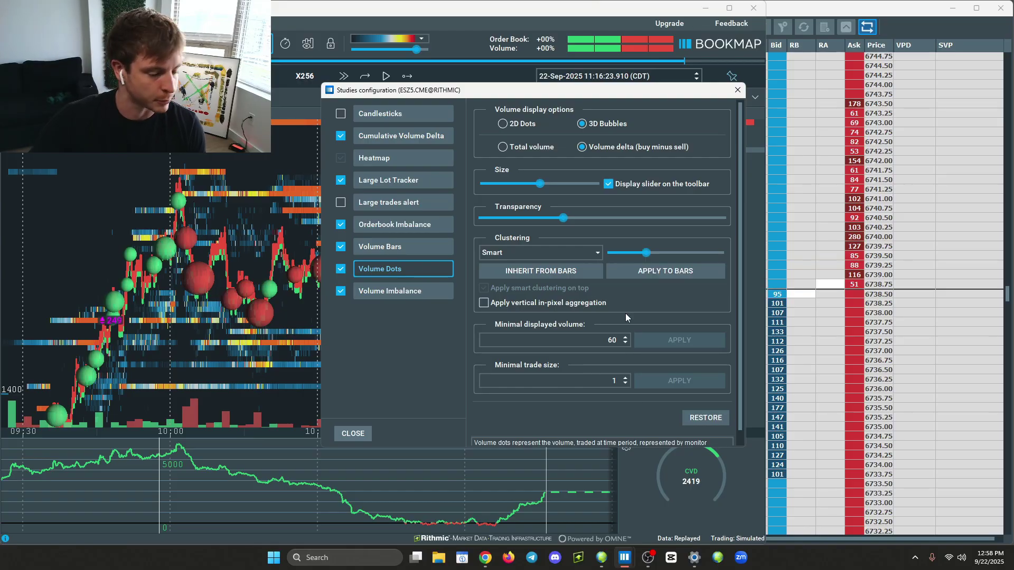
{"action": "left_click", "coordinate": [611, 340]}
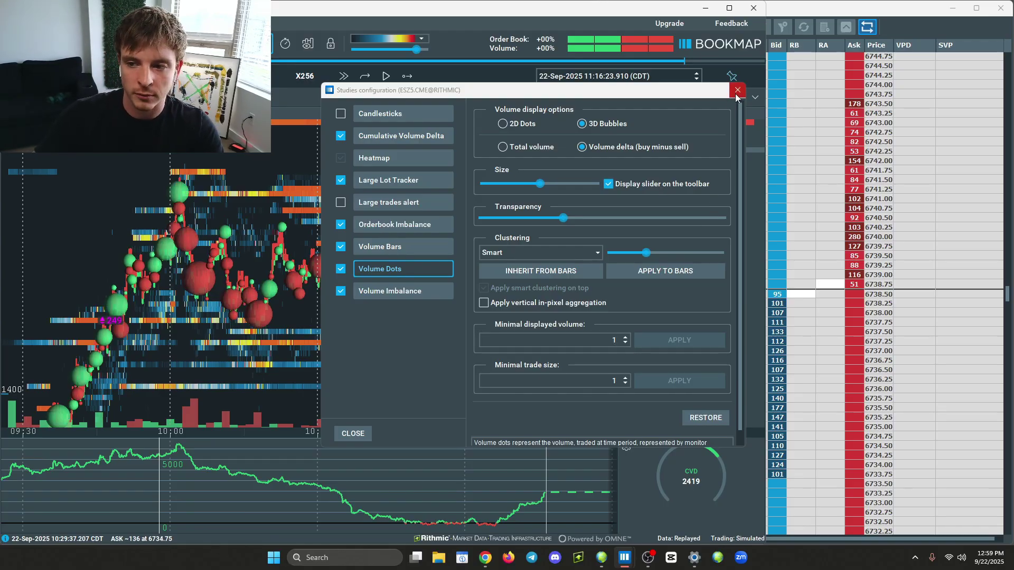
{"action": "left_click", "coordinate": [738, 90]}
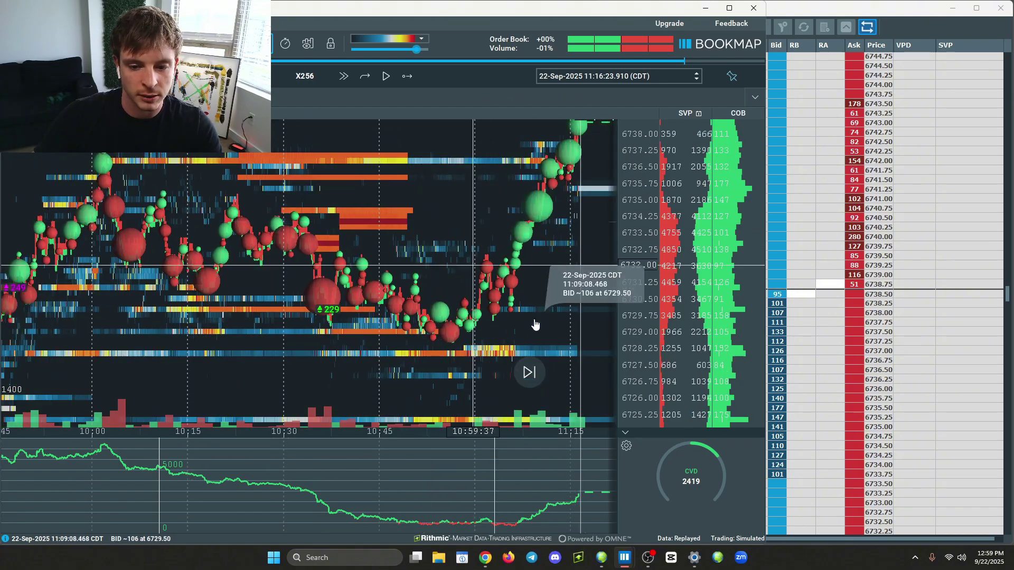
- Reopen the Volume Dots settings from a bubble, apply a minimal displayed volume of 60 and close the dialog
{"action": "scroll", "coordinate": [202, 220], "scroll_direction": "down", "scroll_amount": 2}
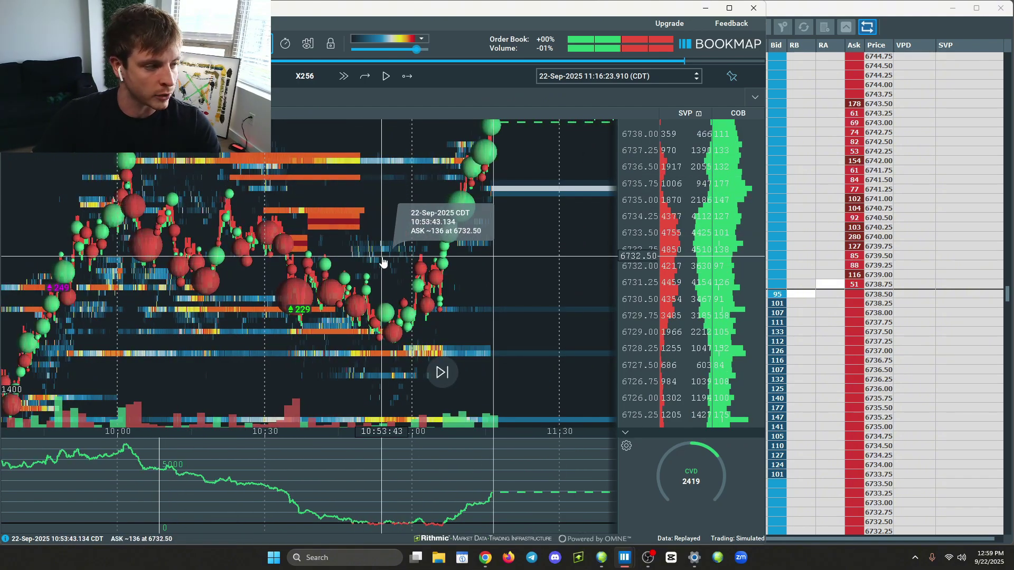
{"action": "scroll", "coordinate": [327, 327], "scroll_direction": "up", "scroll_amount": 2}
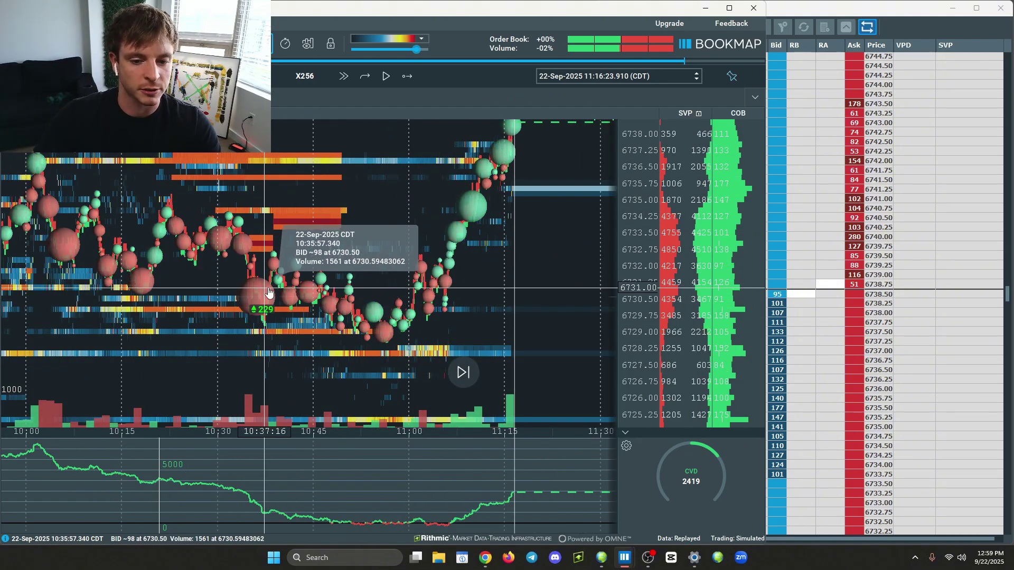
{"action": "right_click", "coordinate": [266, 294]}
{"action": "left_click", "coordinate": [306, 302]}
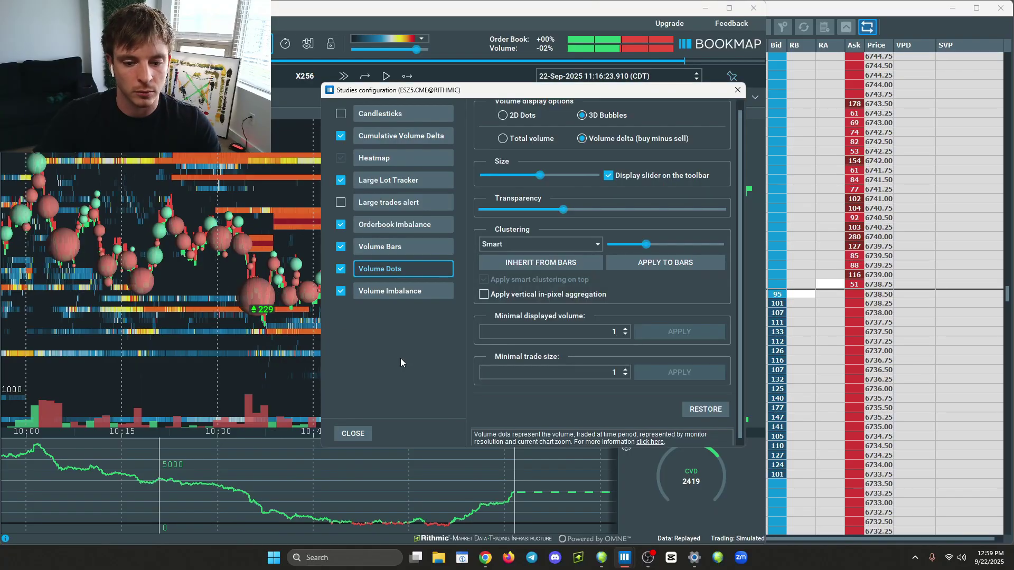
{"action": "double_click", "coordinate": [591, 338]}
{"action": "type", "text": "6"}
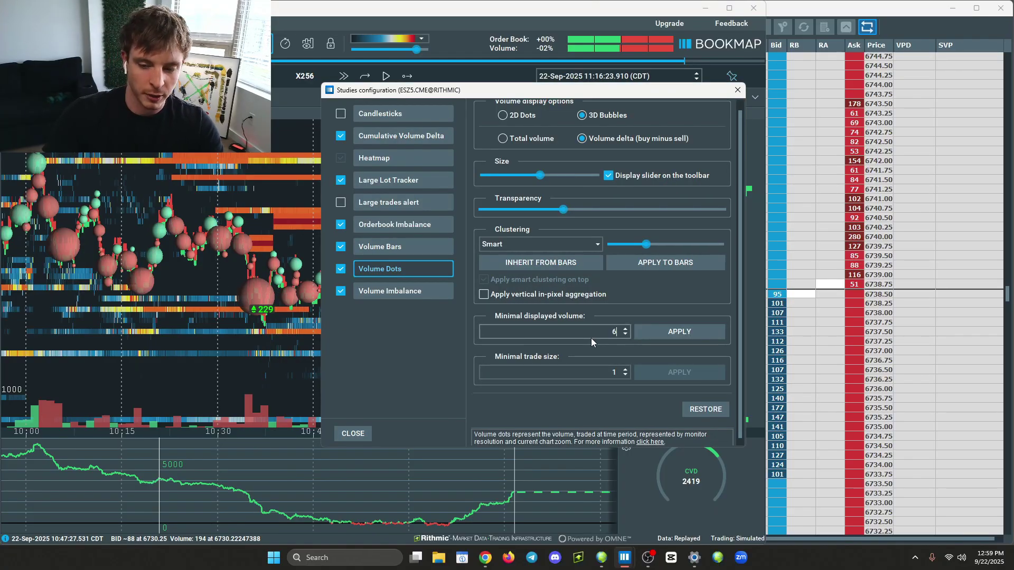
{"action": "type", "text": "0"}
{"action": "left_click", "coordinate": [660, 330]}
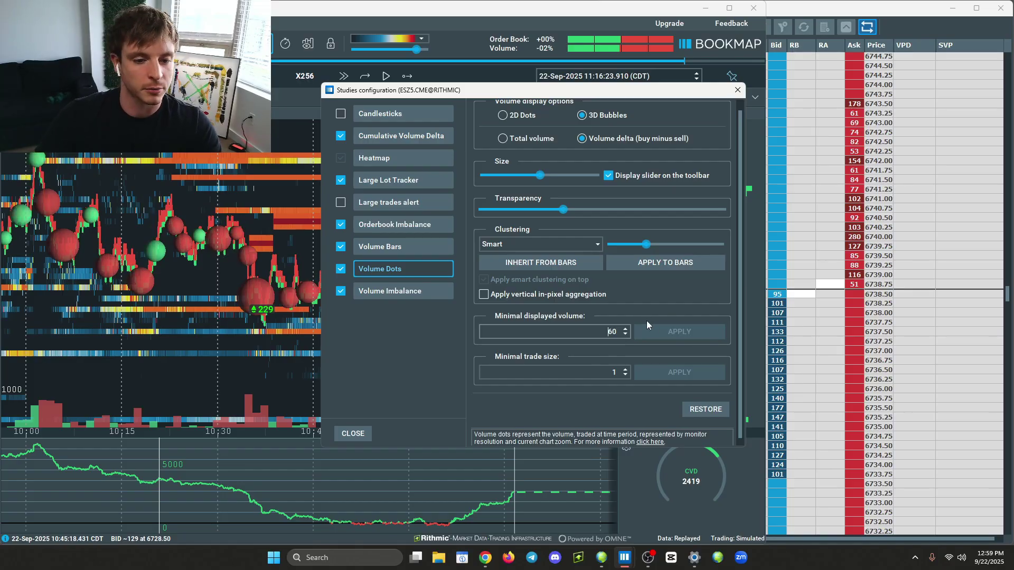
{"action": "left_click", "coordinate": [737, 90]}
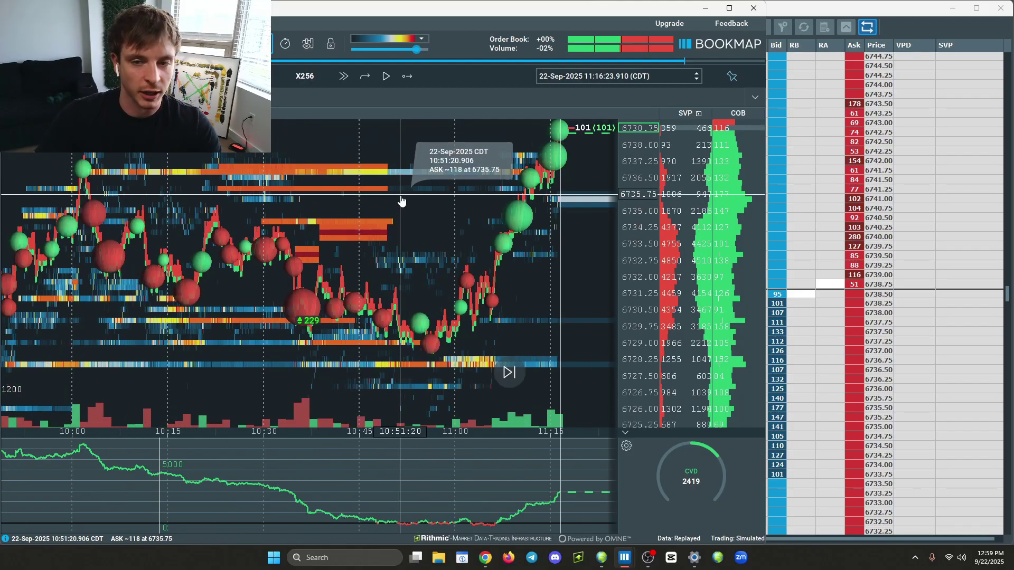
- Open the Volume Dots settings again, reduce the Smart clustering slightly and move the dialog clear of the chart
{"action": "scroll", "coordinate": [414, 211], "scroll_direction": "down", "scroll_amount": 3}
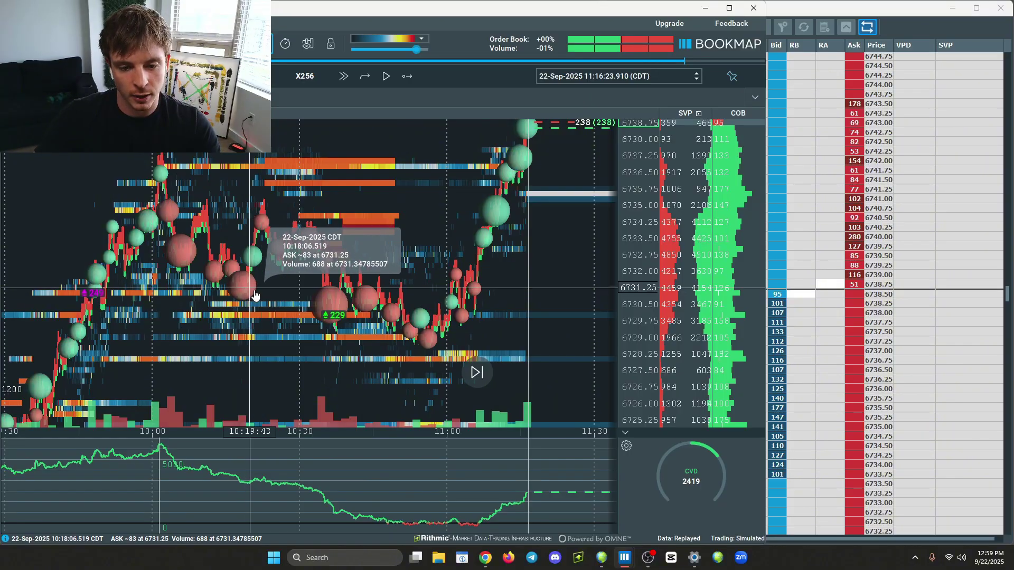
{"action": "double_click", "coordinate": [329, 305]}
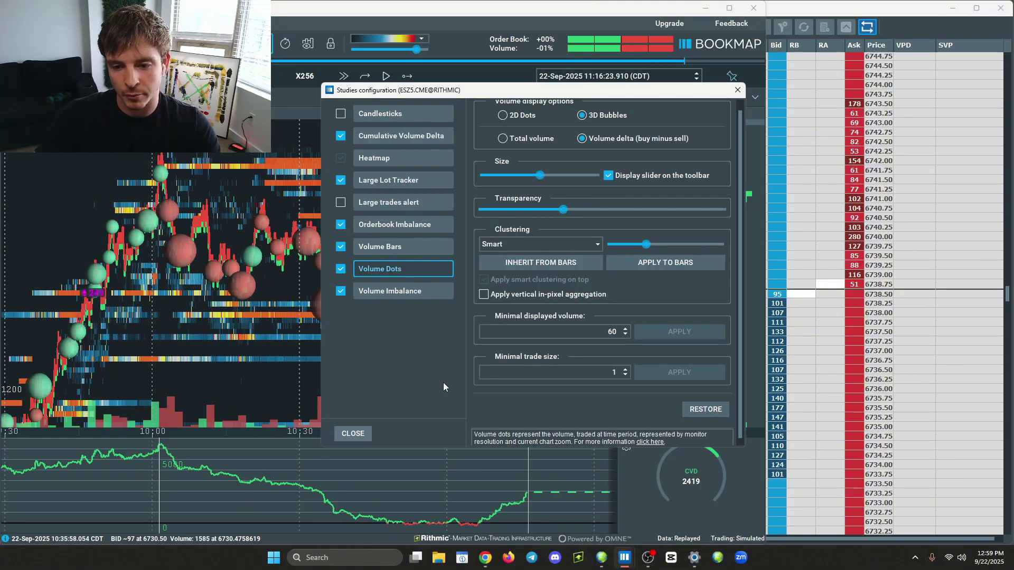
{"action": "scroll", "coordinate": [573, 405], "scroll_direction": "up", "scroll_amount": 1}
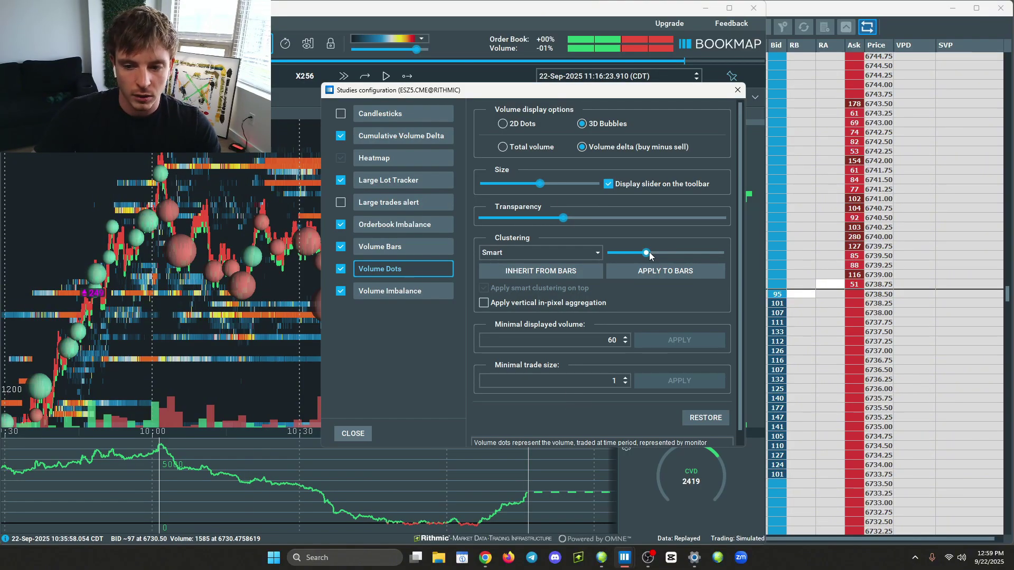
{"action": "left_click_drag", "start_coordinate": [650, 257], "coordinate": [629, 259]}
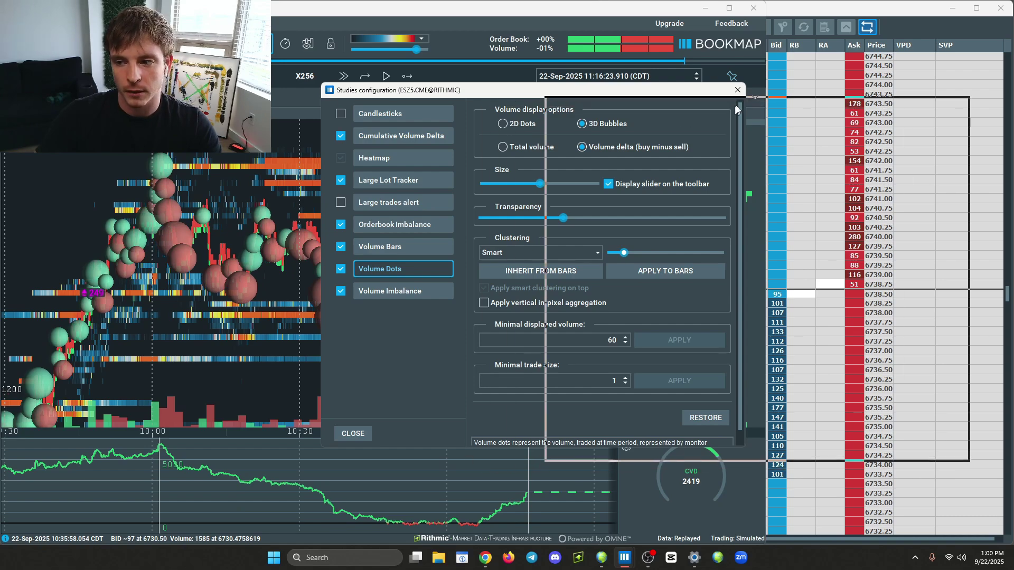
{"action": "left_click_drag", "start_coordinate": [511, 94], "coordinate": [741, 104]}
- Test the Smart clustering at its minimum and settle it at about a quarter of its range
{"action": "mouse_move", "coordinate": [854, 265]}
{"action": "left_mouse_down"}
{"action": "mouse_move", "coordinate": [928, 266]}
{"action": "mouse_move", "coordinate": [836, 269]}
{"action": "left_mouse_up"}
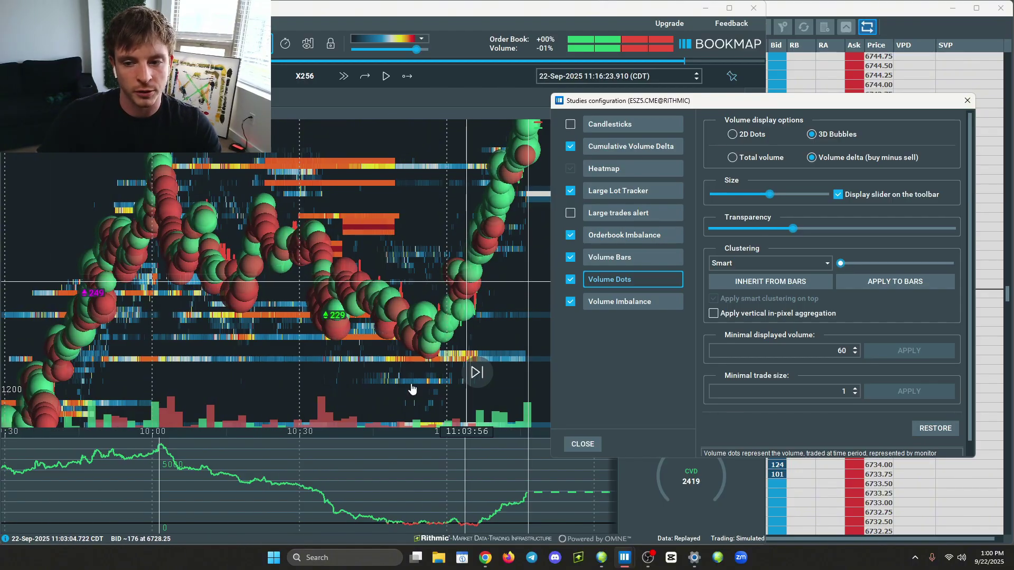
{"action": "left_click_drag", "start_coordinate": [839, 267], "coordinate": [860, 268]}
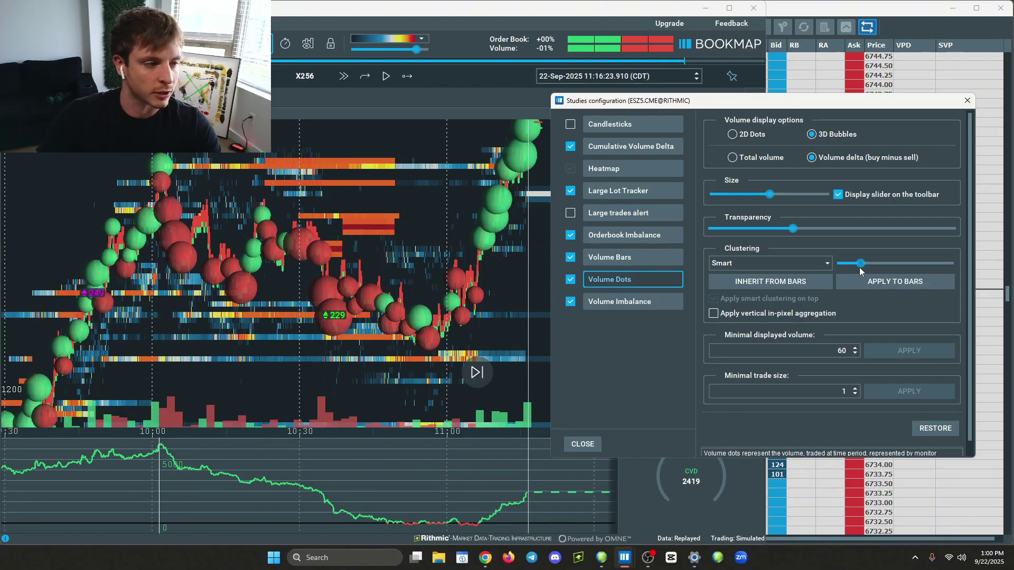
{"action": "left_click_drag", "start_coordinate": [859, 271], "coordinate": [868, 269]}
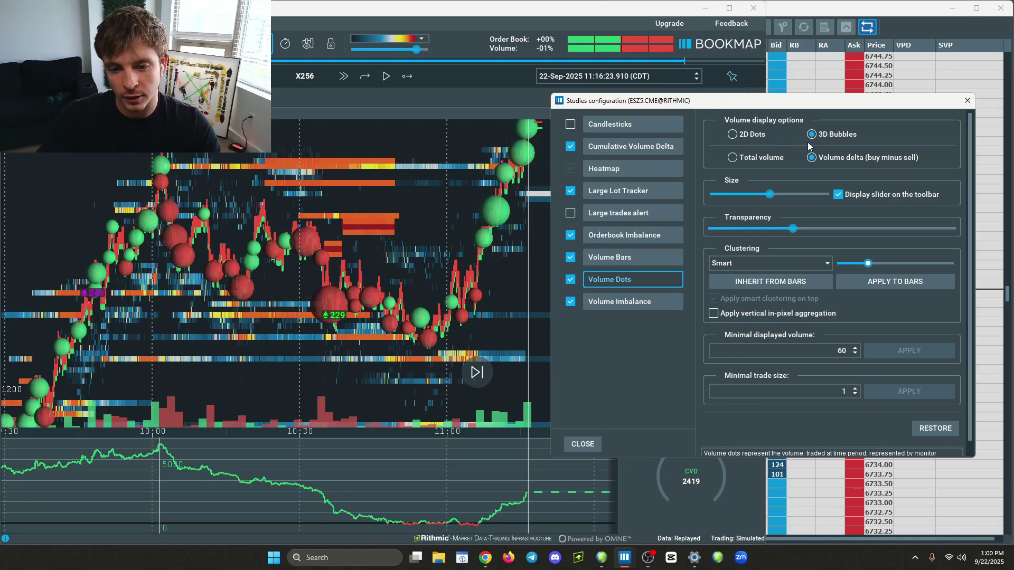
{"action": "mouse_move", "coordinate": [867, 267]}
{"action": "left_mouse_down"}
{"action": "mouse_move", "coordinate": [837, 269]}
{"action": "mouse_move", "coordinate": [956, 278]}
{"action": "mouse_move", "coordinate": [866, 269]}
{"action": "left_mouse_up"}
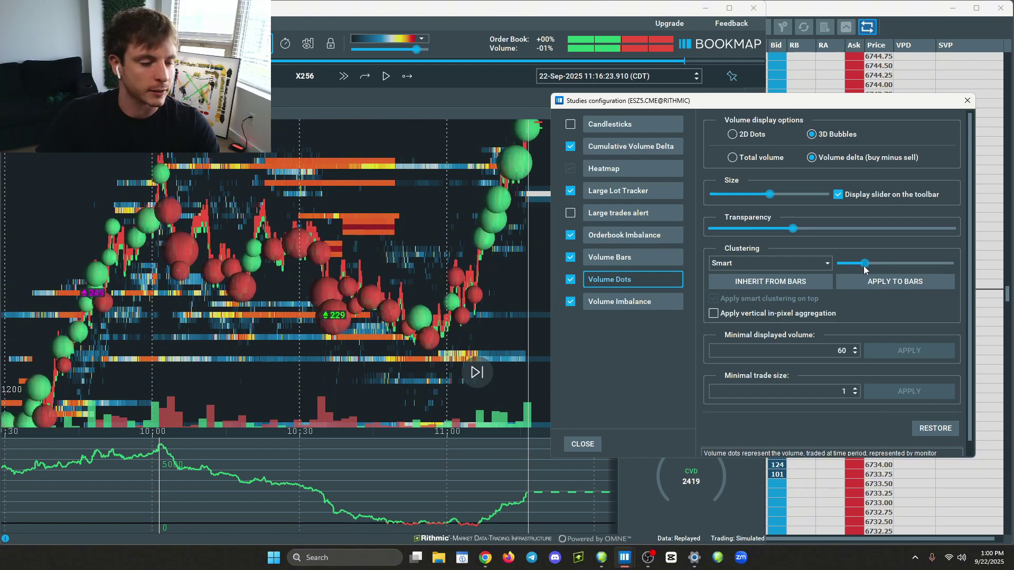
- Keep 3D Bubbles as the volume display after trying 2D Dots, raise the transparency setting slightly and close the settings
{"action": "left_click", "coordinate": [732, 134]}
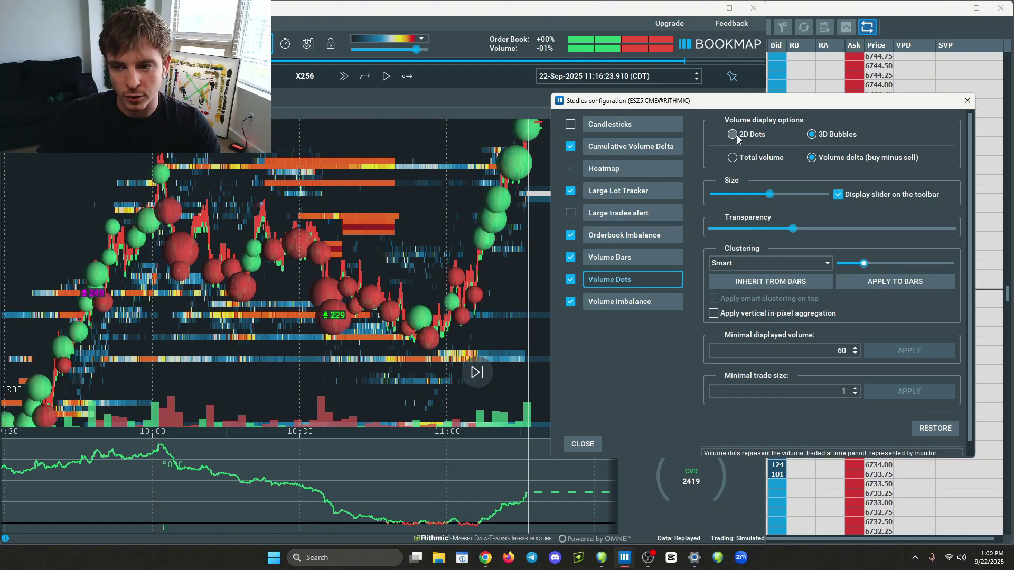
{"action": "left_click", "coordinate": [812, 134]}
{"action": "mouse_move", "coordinate": [792, 233]}
{"action": "left_mouse_down"}
{"action": "mouse_move", "coordinate": [904, 233]}
{"action": "mouse_move", "coordinate": [788, 233]}
{"action": "mouse_move", "coordinate": [801, 229]}
{"action": "left_mouse_up"}
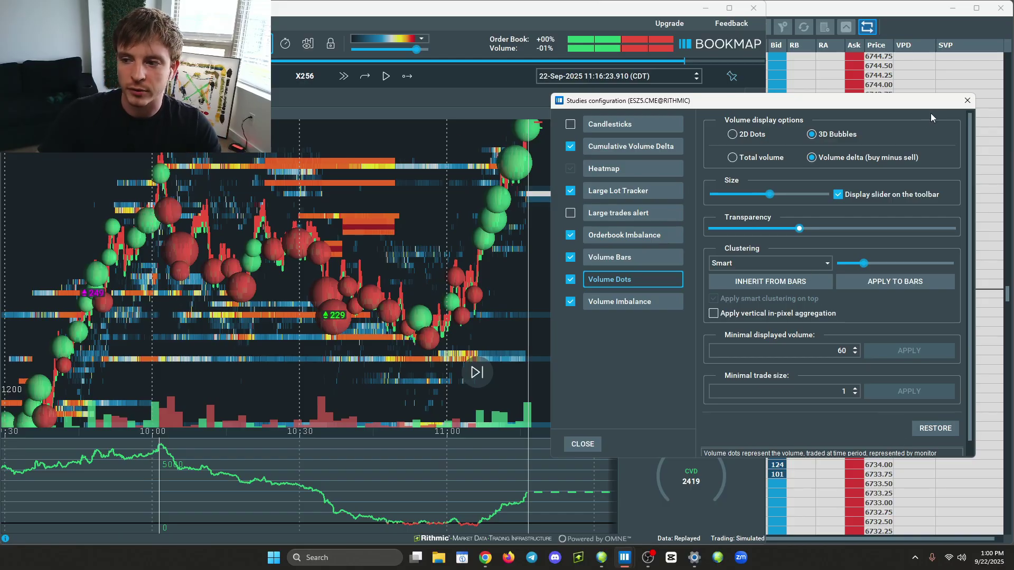
{"action": "left_click", "coordinate": [966, 101]}
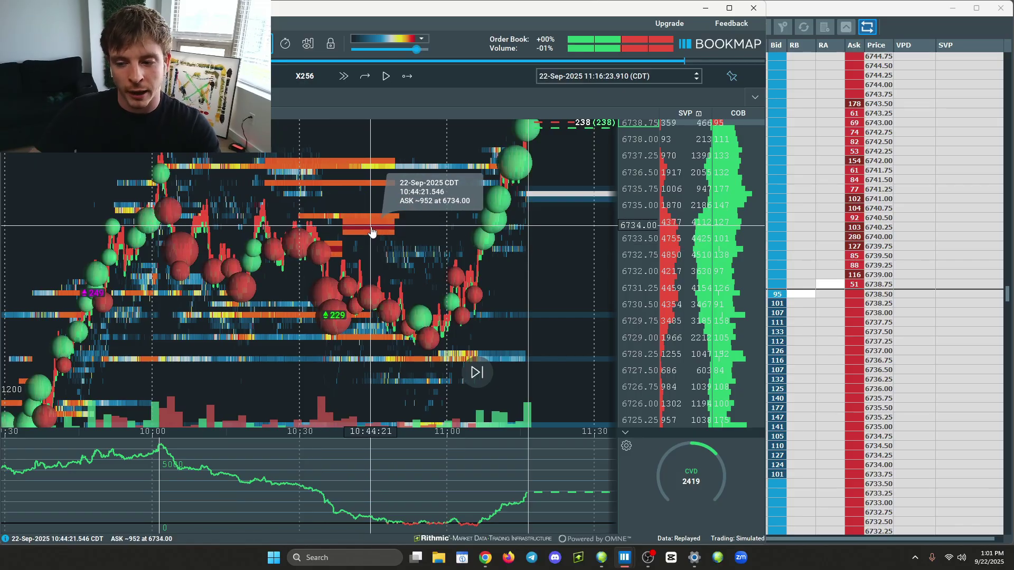
- Examine the volume bubbles along the price action between about 09:30 and 11:15
{"action": "scroll", "coordinate": [630, 281], "scroll_direction": "up", "scroll_amount": 3}
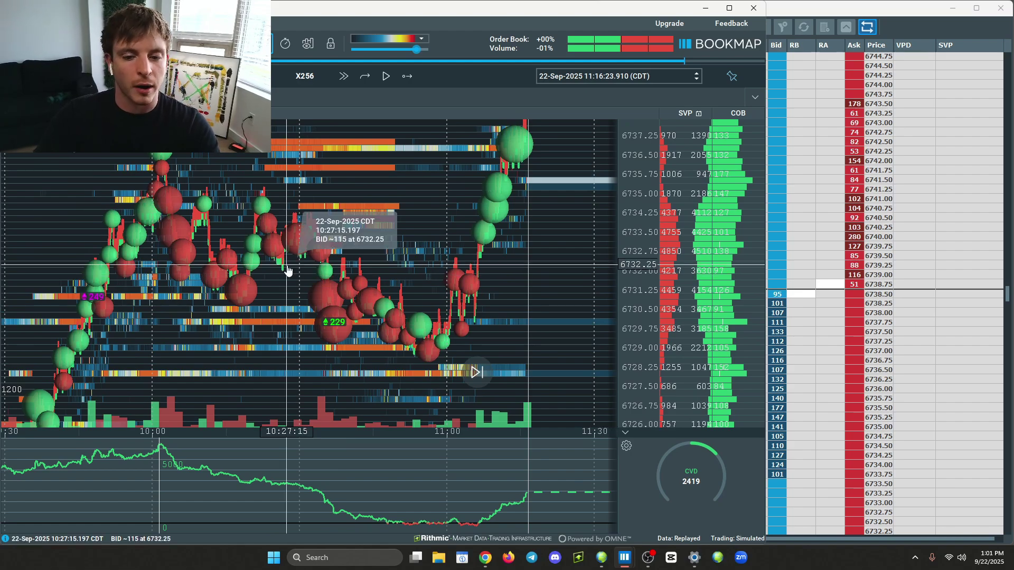
{"action": "scroll", "coordinate": [338, 237], "scroll_direction": "down", "scroll_amount": 2}
{"action": "left_click_drag", "start_coordinate": [415, 151], "coordinate": [420, 189]}
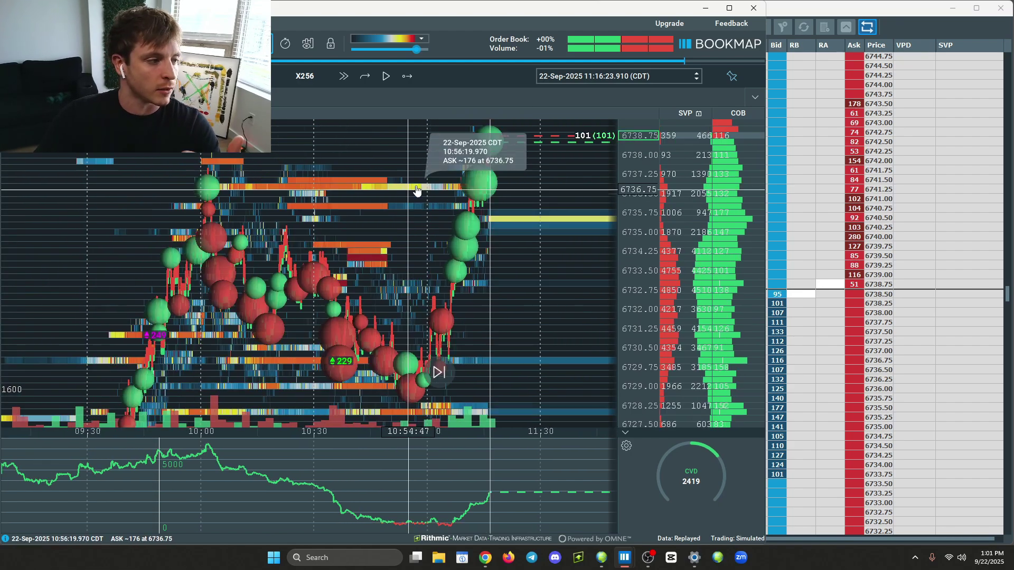
{"action": "scroll", "coordinate": [404, 198], "scroll_direction": "up", "scroll_amount": 2}
{"action": "scroll", "coordinate": [371, 213], "scroll_direction": "down", "scroll_amount": 2}
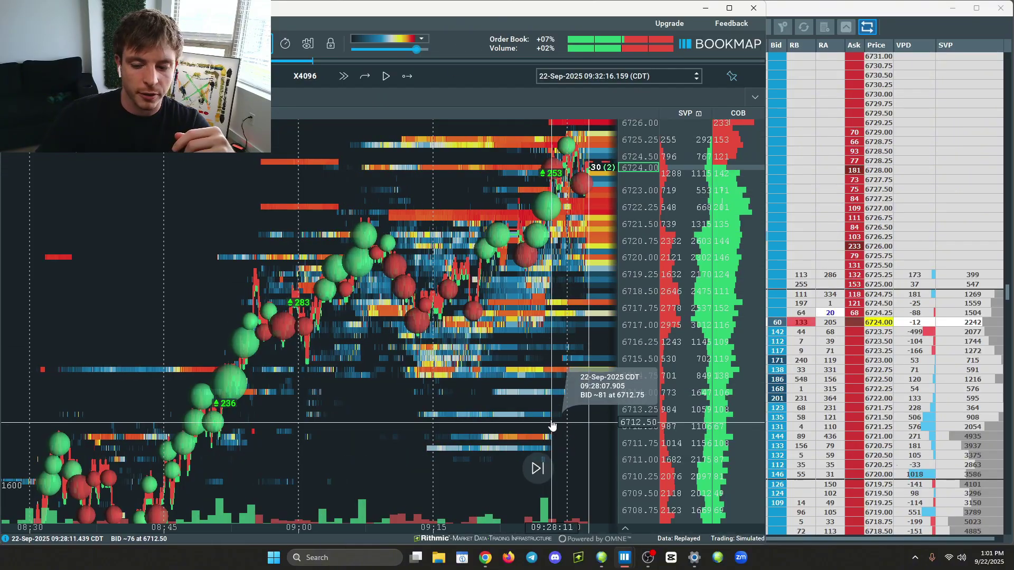
- Expand the indicator panel beneath the heatmap chart and open its display settings
{"action": "left_click_drag", "start_coordinate": [552, 427], "coordinate": [499, 415]}
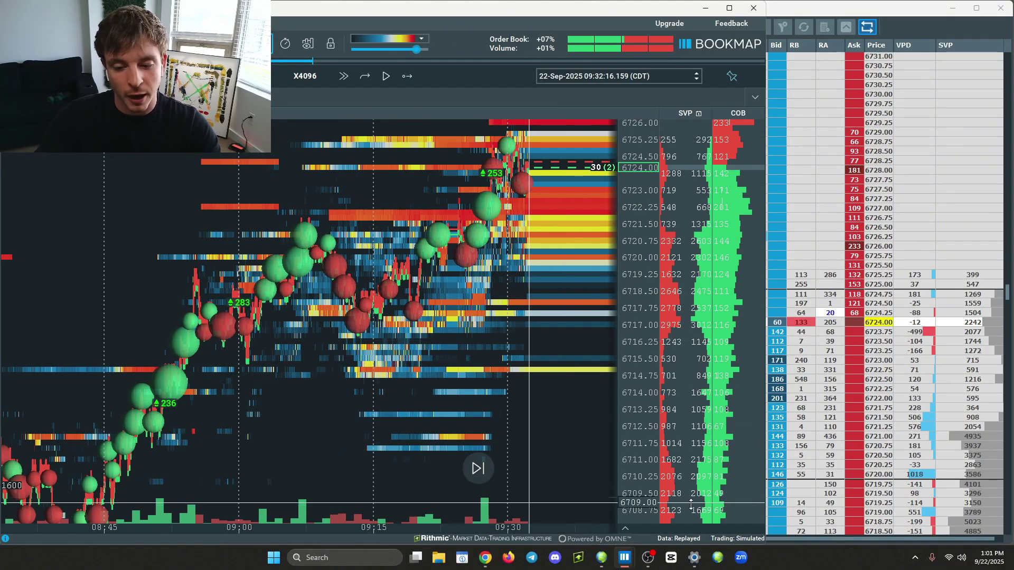
{"action": "left_click", "coordinate": [625, 529]}
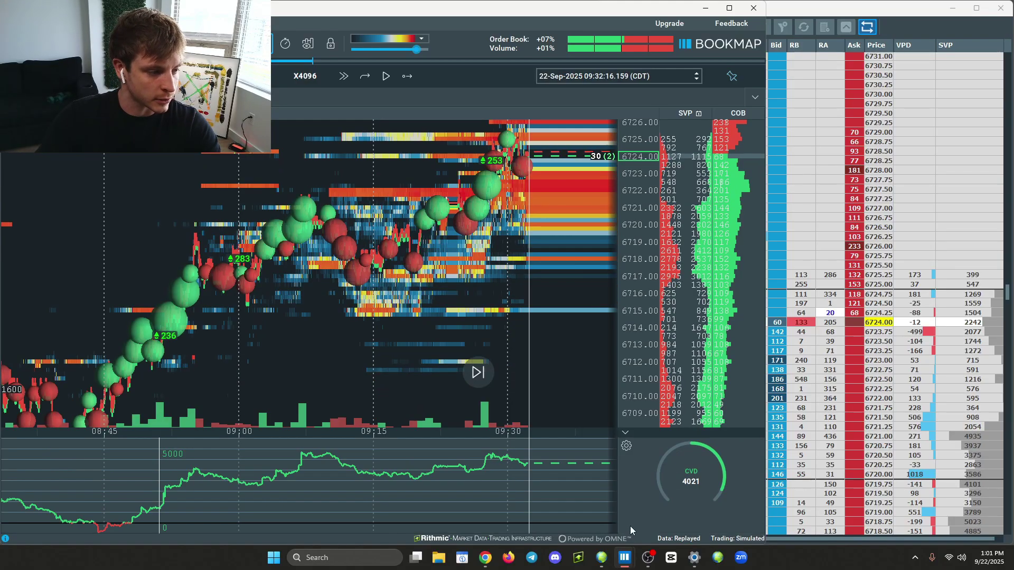
{"action": "left_click", "coordinate": [626, 446]}
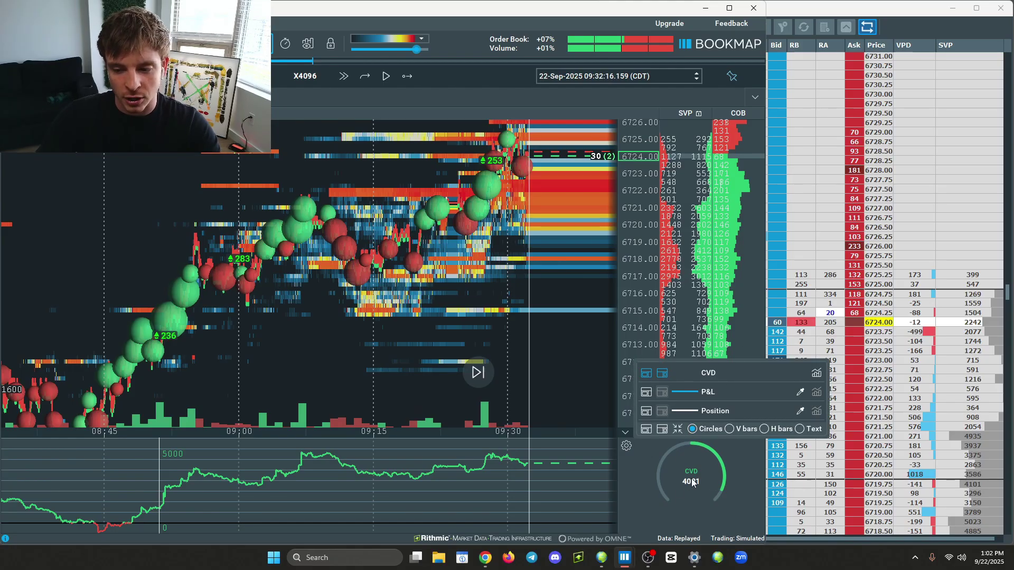
- Toggle the CVD display off and back on, and show the P&L line in the indicator subchart
{"action": "left_click", "coordinate": [660, 376]}
{"action": "left_click", "coordinate": [660, 375]}
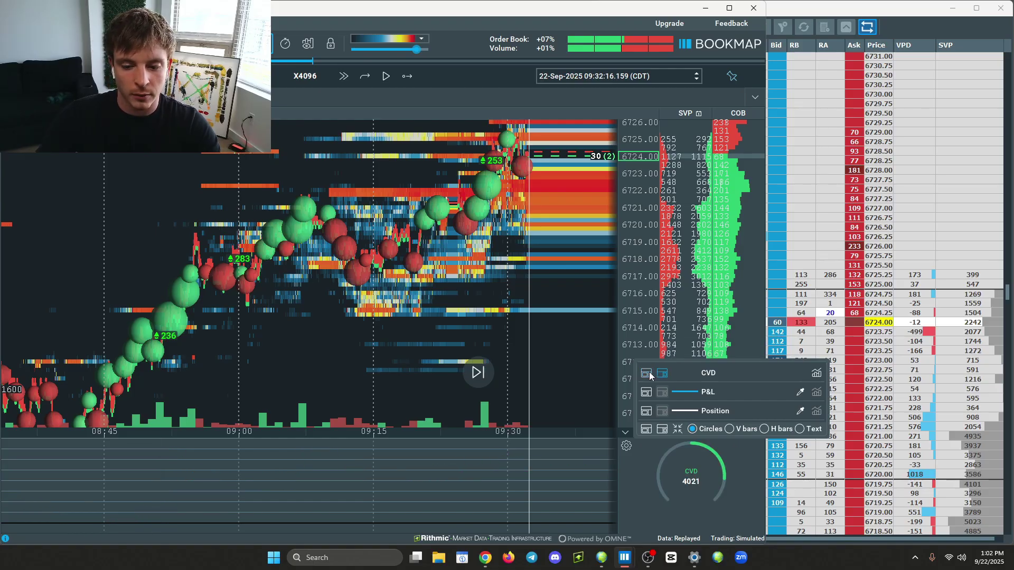
{"action": "left_click", "coordinate": [647, 393]}
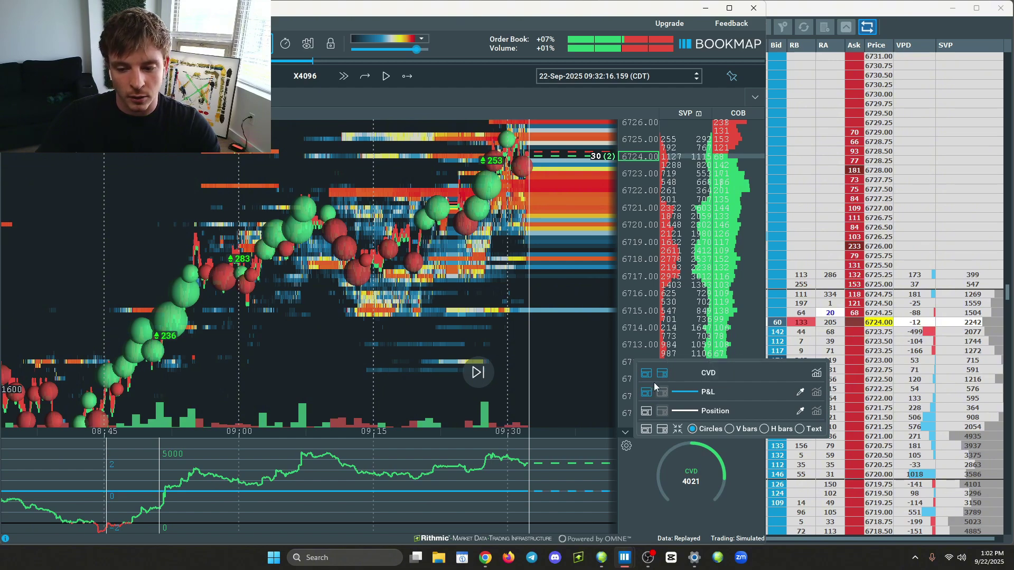
- Hide the P&L line from the indicator subchart
{"action": "left_click", "coordinate": [649, 393]}
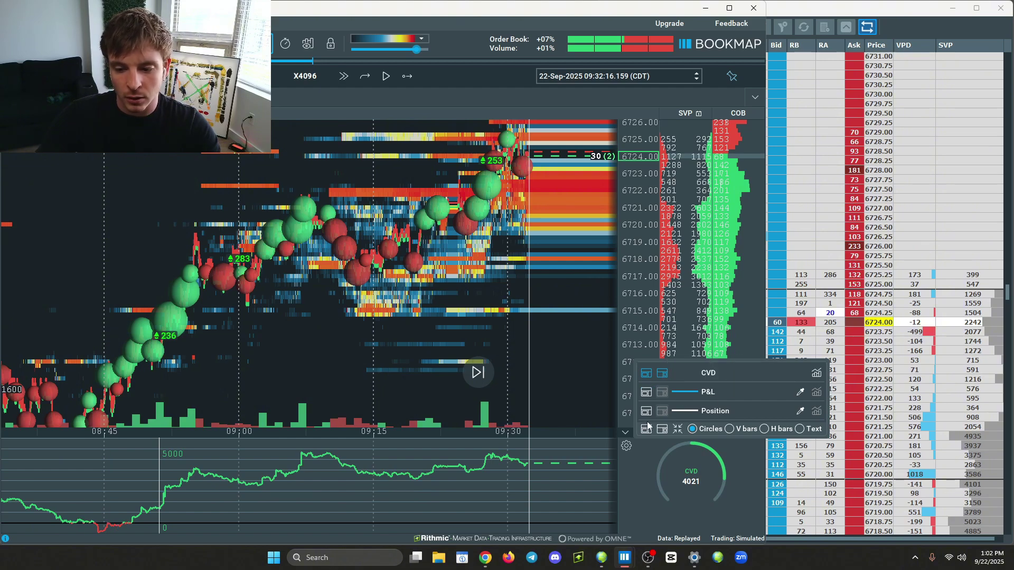
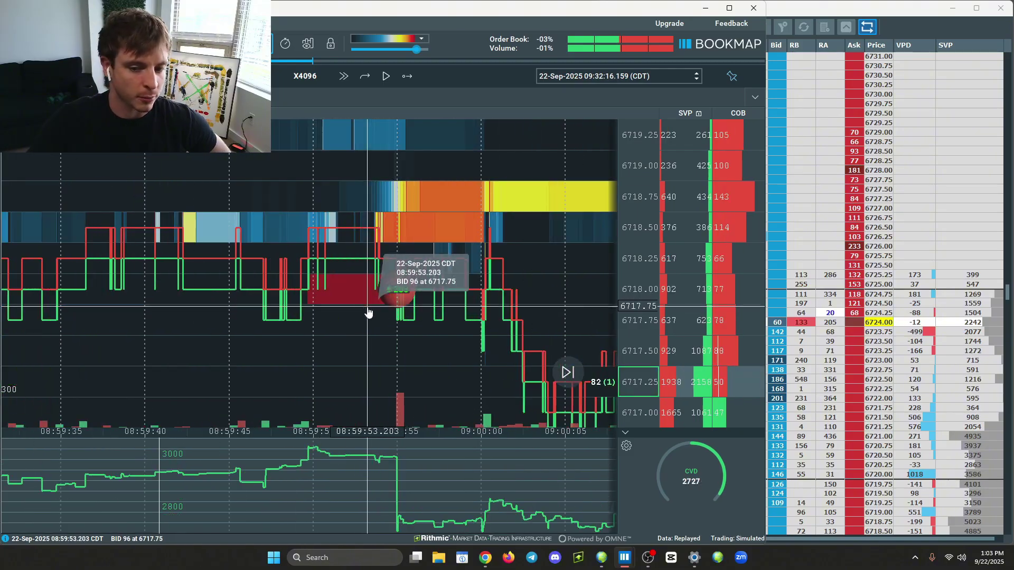
- Examine the volume bubbles around 09:00 on the heatmap alongside the CVD line beneath them
{"action": "left_click_drag", "start_coordinate": [639, 168], "coordinate": [637, 249]}
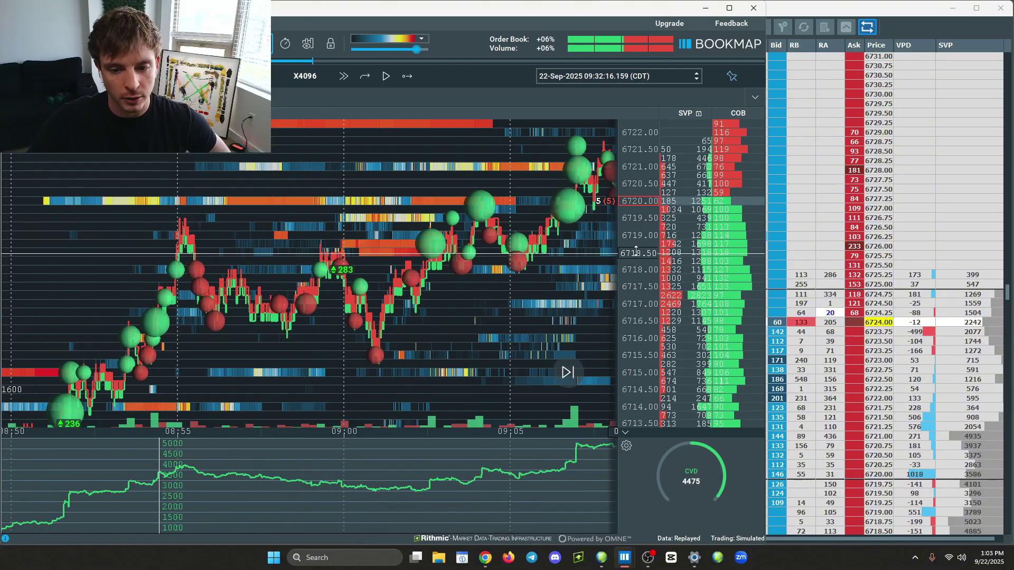
{"action": "scroll", "coordinate": [636, 269], "scroll_direction": "down", "scroll_amount": 4}
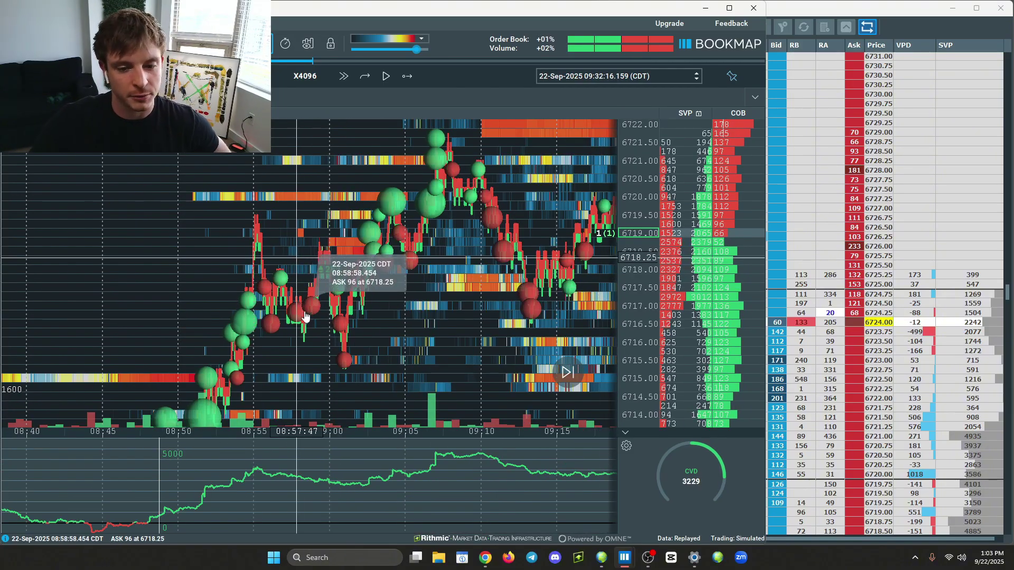
{"action": "scroll", "coordinate": [311, 319], "scroll_direction": "up", "scroll_amount": 2}
{"action": "scroll", "coordinate": [311, 322], "scroll_direction": "down", "scroll_amount": 2}
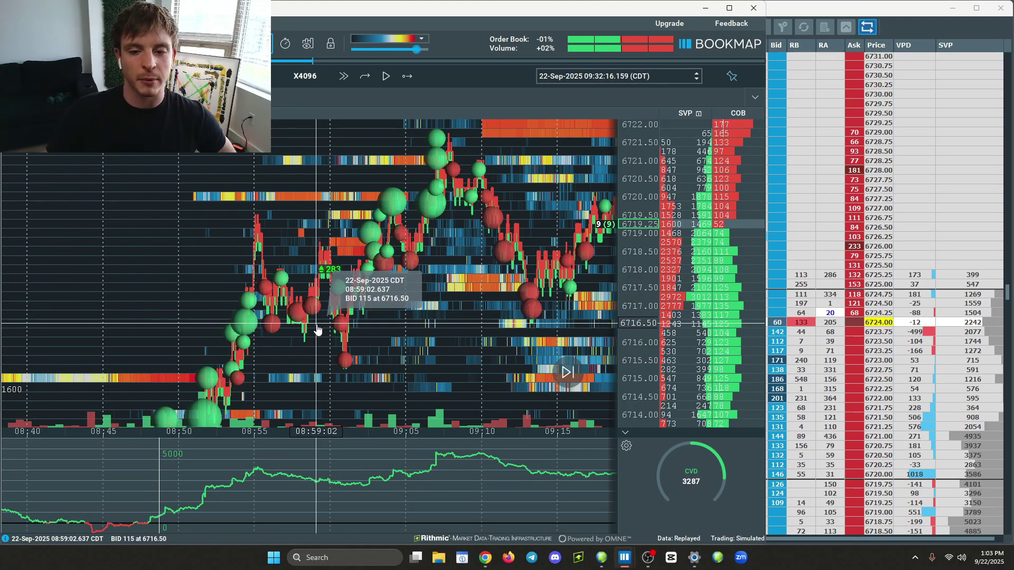
{"action": "scroll", "coordinate": [328, 316], "scroll_direction": "up", "scroll_amount": 2}
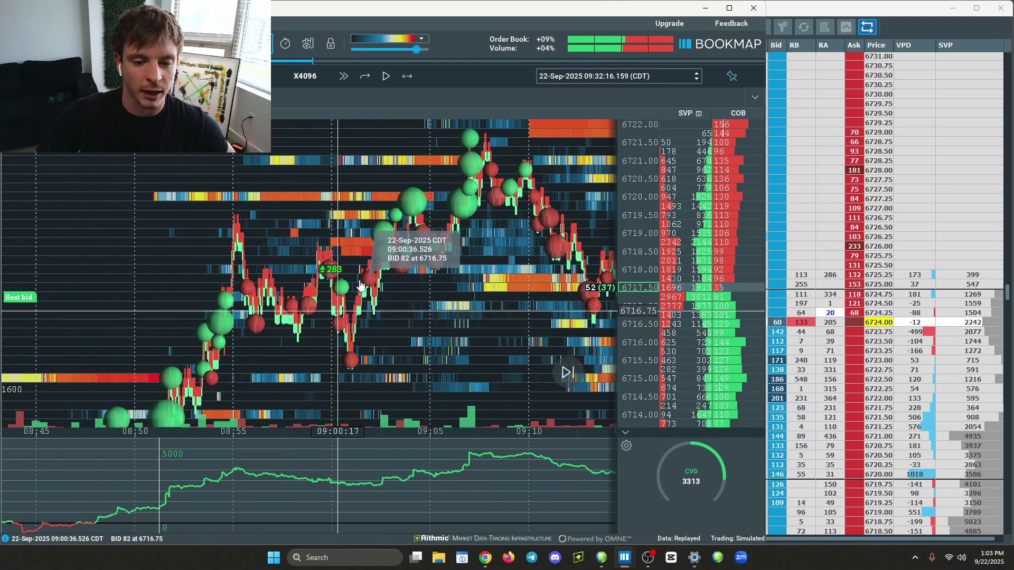
{"action": "scroll", "coordinate": [328, 333], "scroll_direction": "up", "scroll_amount": 3}
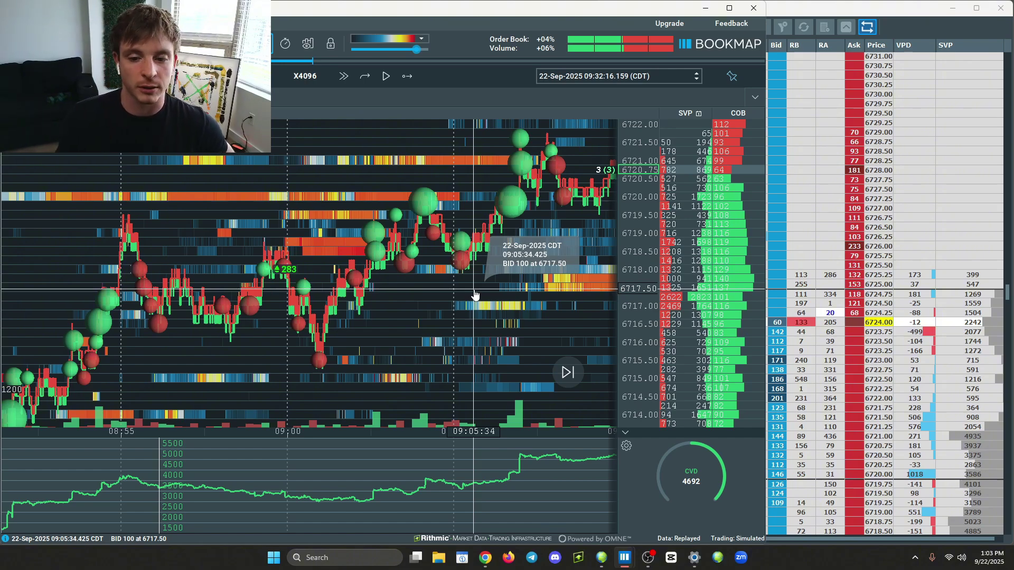
{"action": "scroll", "coordinate": [474, 295], "scroll_direction": "down", "scroll_amount": 5}
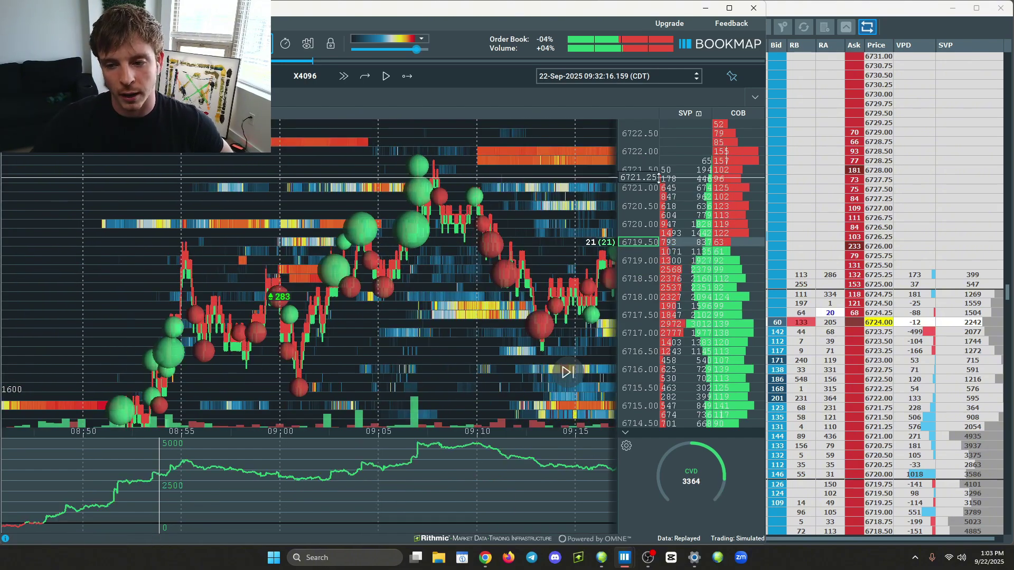
- Inspect the large-lot trade marked 253 near 09:28 at second-level detail, together with the CVD line below
{"action": "left_click_drag", "start_coordinate": [510, 184], "coordinate": [233, 292]}
{"action": "scroll", "coordinate": [368, 264], "scroll_direction": "up", "scroll_amount": 6}
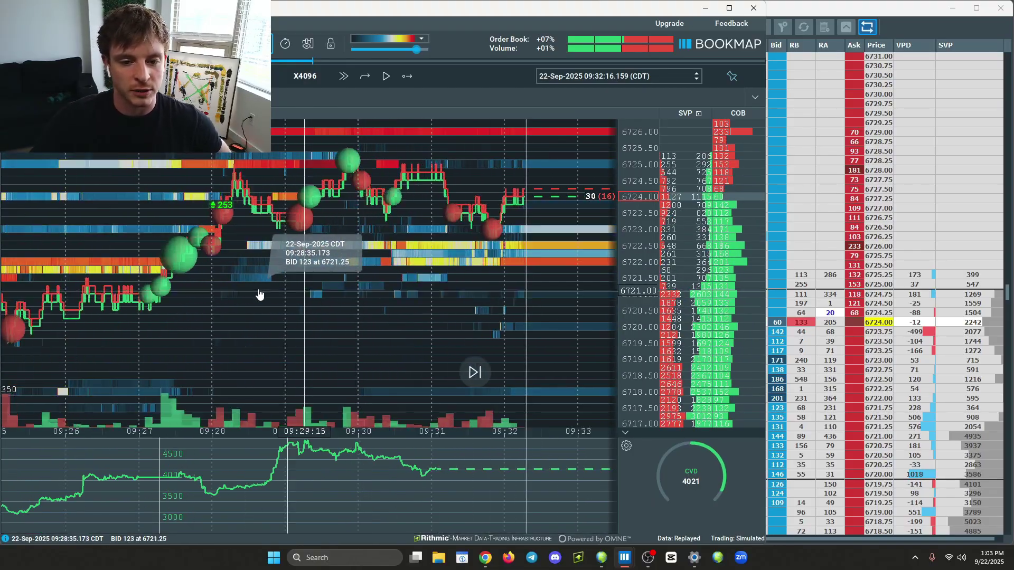
{"action": "scroll", "coordinate": [640, 280], "scroll_direction": "up", "scroll_amount": 5}
{"action": "scroll", "coordinate": [372, 242], "scroll_direction": "up", "scroll_amount": 3}
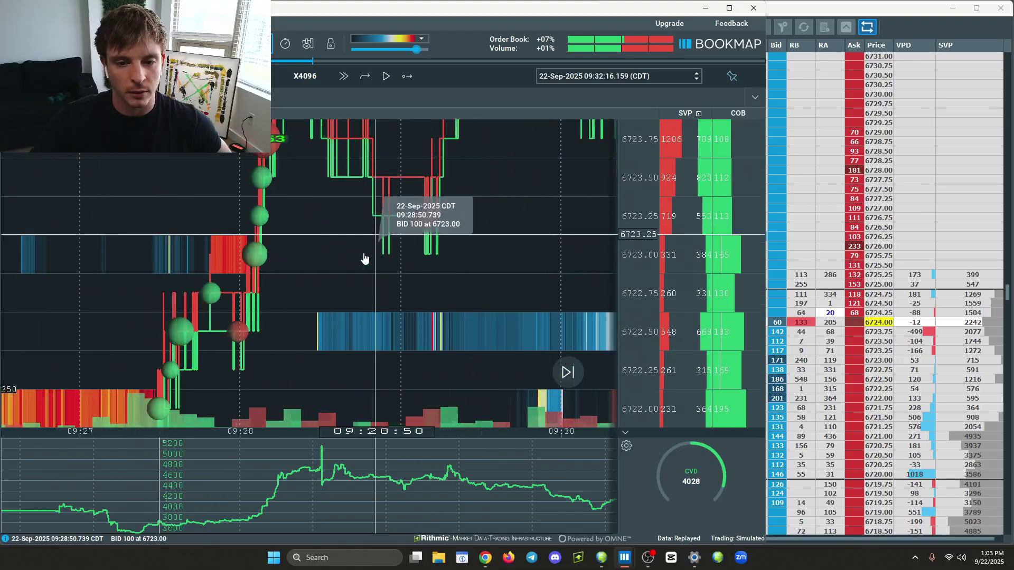
{"action": "left_click_drag", "start_coordinate": [323, 237], "coordinate": [386, 355]}
{"action": "scroll", "coordinate": [349, 304], "scroll_direction": "up", "scroll_amount": 3}
{"action": "scroll", "coordinate": [335, 319], "scroll_direction": "up", "scroll_amount": 3}
{"action": "left_click_drag", "start_coordinate": [316, 325], "coordinate": [441, 319]}
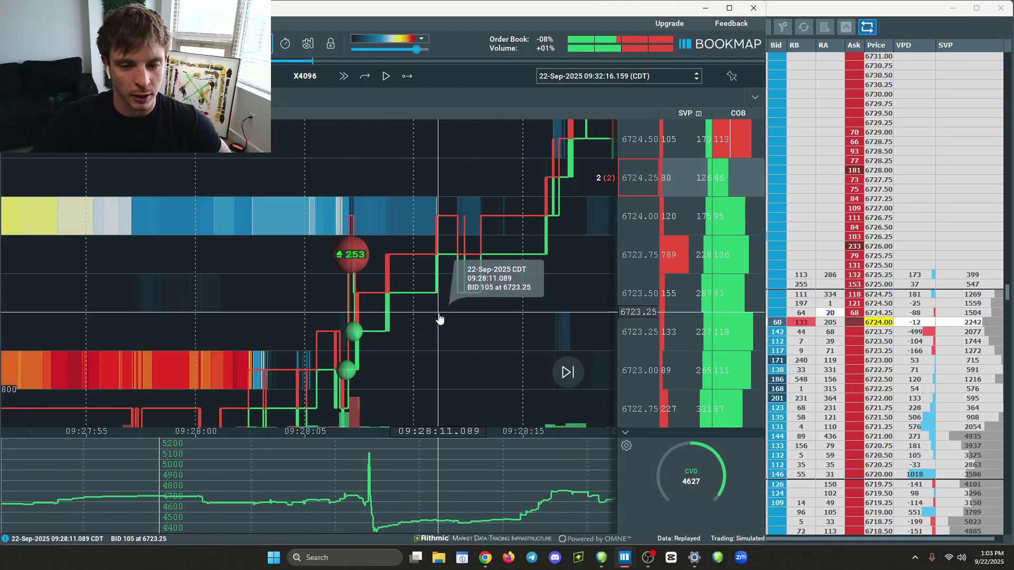
{"action": "scroll", "coordinate": [441, 319], "scroll_direction": "up", "scroll_amount": 3}
- Compare the price action and volume bubbles around the 09:28 large-lot trade with the CVD line over a wider time range
{"action": "scroll", "coordinate": [237, 226], "scroll_direction": "down", "scroll_amount": 8}
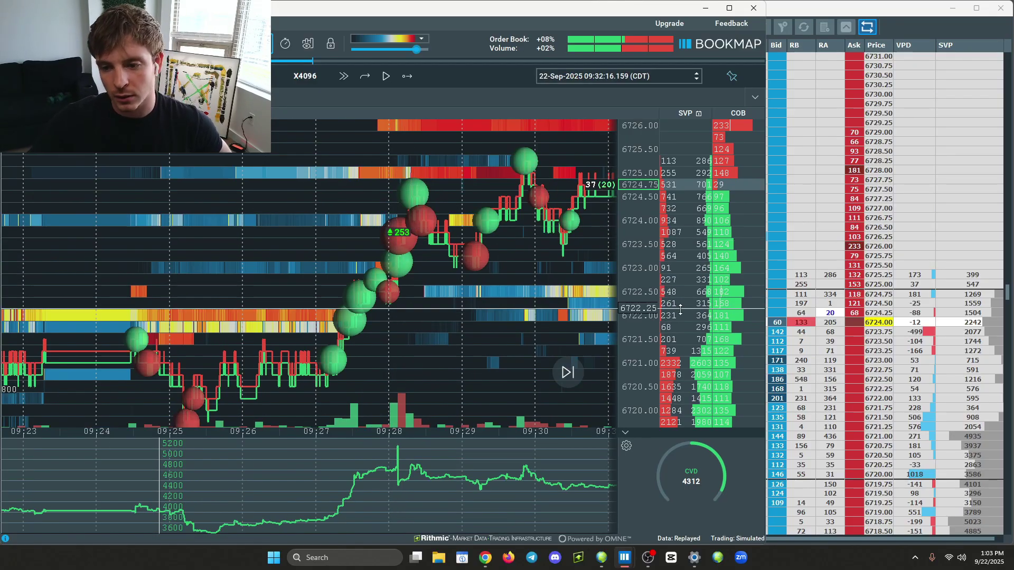
{"action": "scroll", "coordinate": [637, 328], "scroll_direction": "down", "scroll_amount": 1}
{"action": "scroll", "coordinate": [432, 342], "scroll_direction": "down", "scroll_amount": 1}
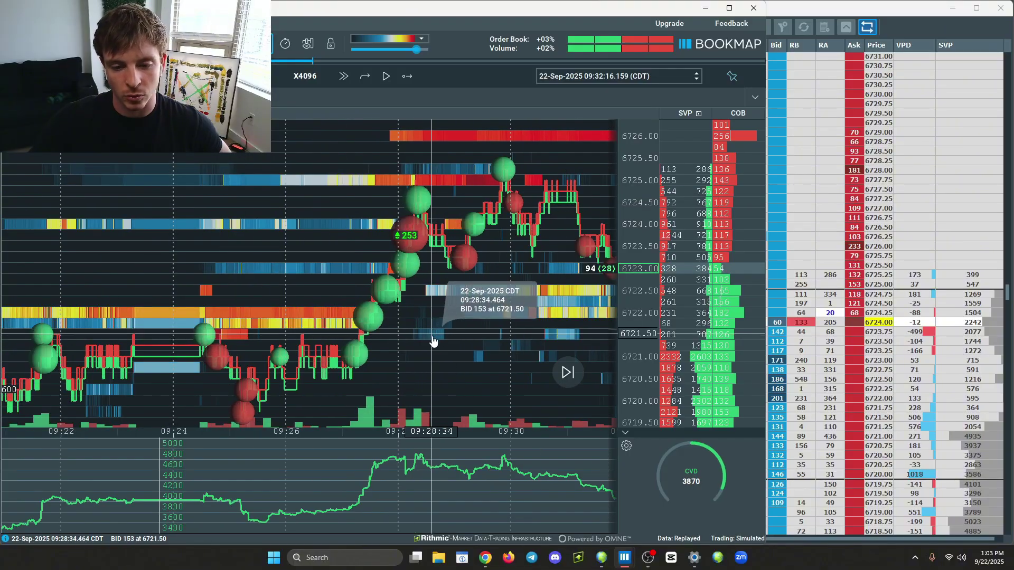
{"action": "left_click_drag", "start_coordinate": [446, 338], "coordinate": [459, 283]}
{"action": "scroll", "coordinate": [630, 260], "scroll_direction": "down", "scroll_amount": 1}
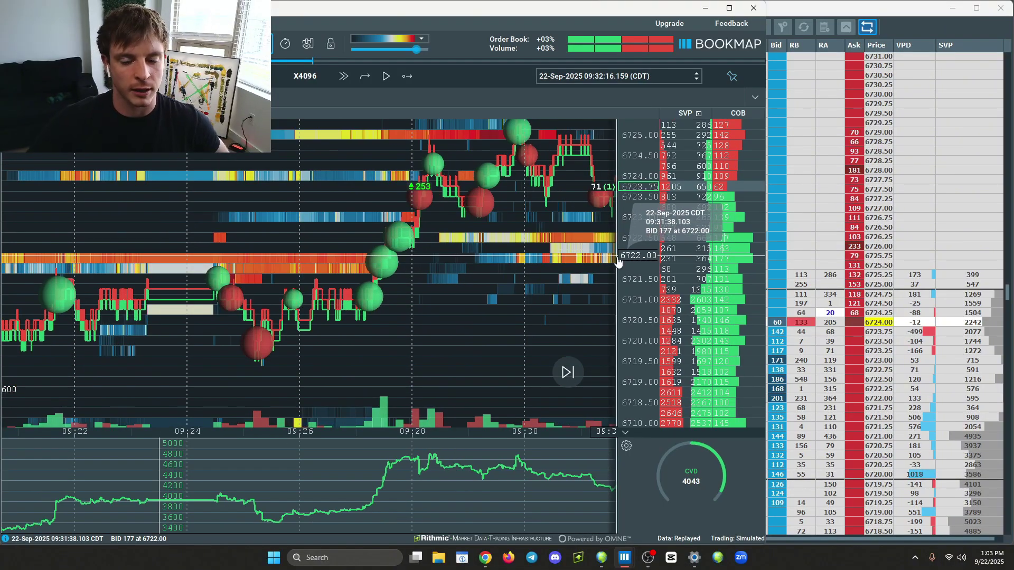
{"action": "scroll", "coordinate": [619, 262], "scroll_direction": "down", "scroll_amount": 5}
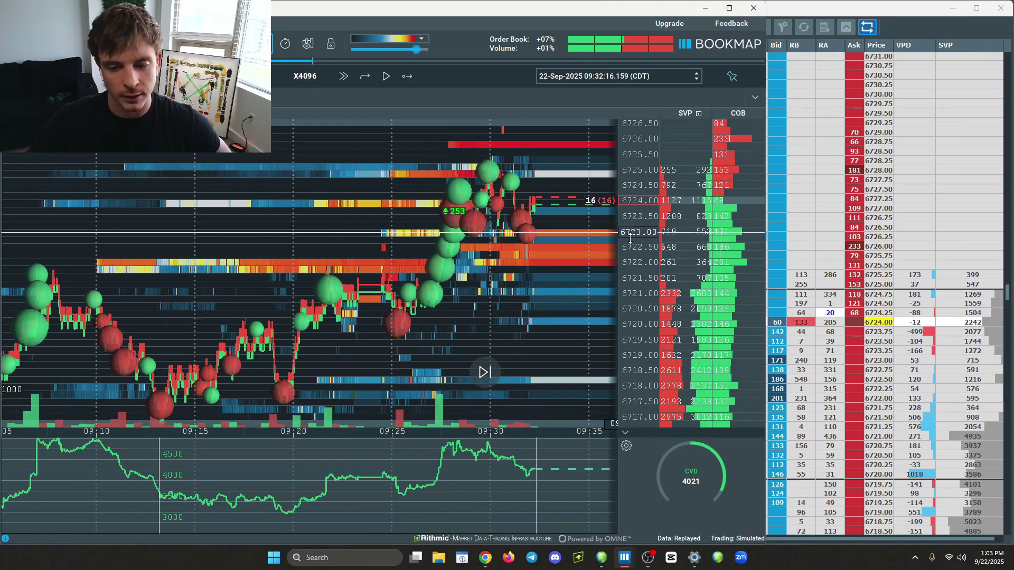
- Bring the DOM window over the chart, widen it, and review its VPD and SVP columns down the price ladder
{"action": "left_click", "coordinate": [790, 61]}
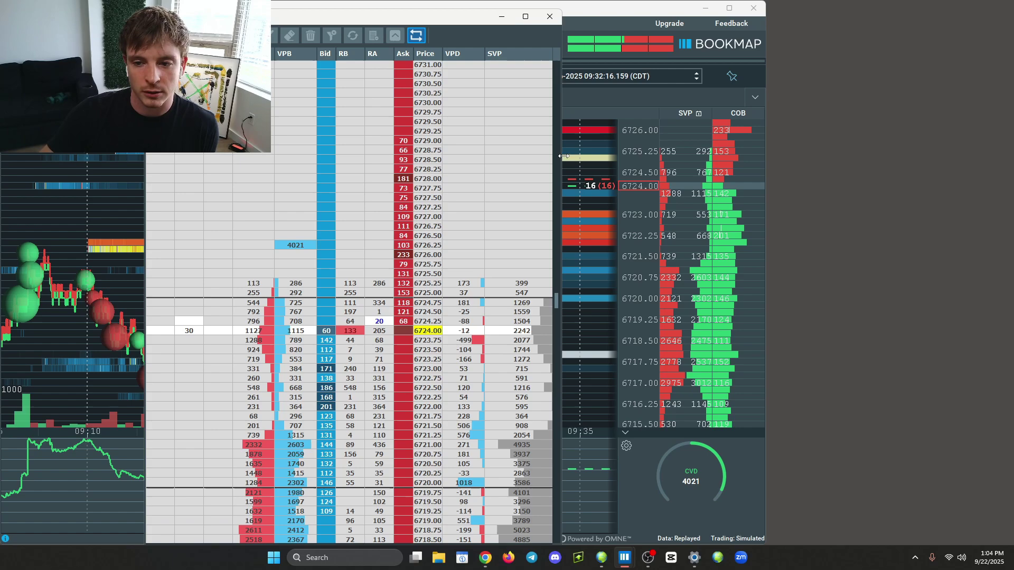
{"action": "left_click_drag", "start_coordinate": [562, 159], "coordinate": [628, 159]}
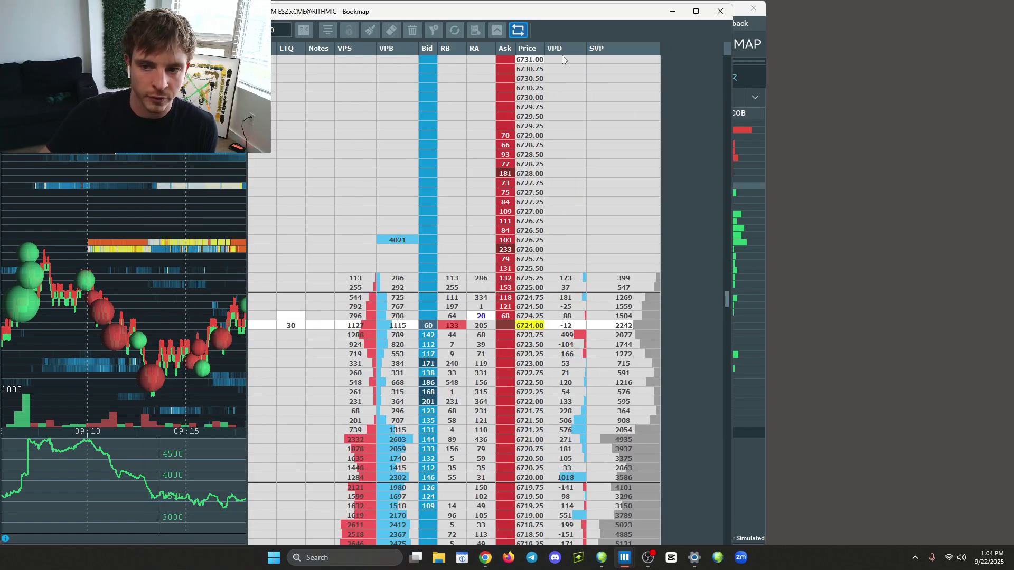
{"action": "scroll", "coordinate": [586, 243], "scroll_direction": "down", "scroll_amount": 5}
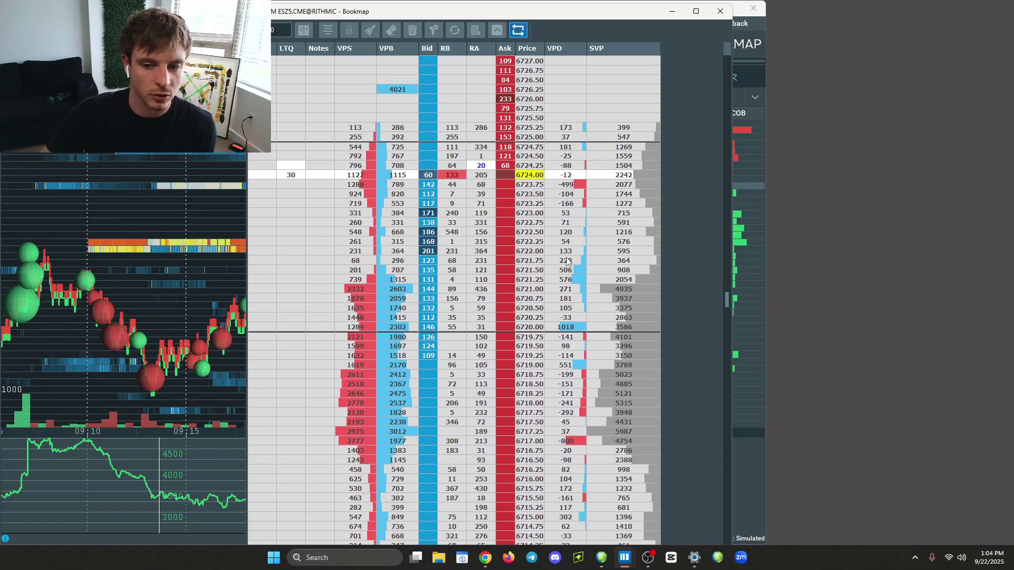
{"action": "scroll", "coordinate": [567, 260], "scroll_direction": "down", "scroll_amount": 1}
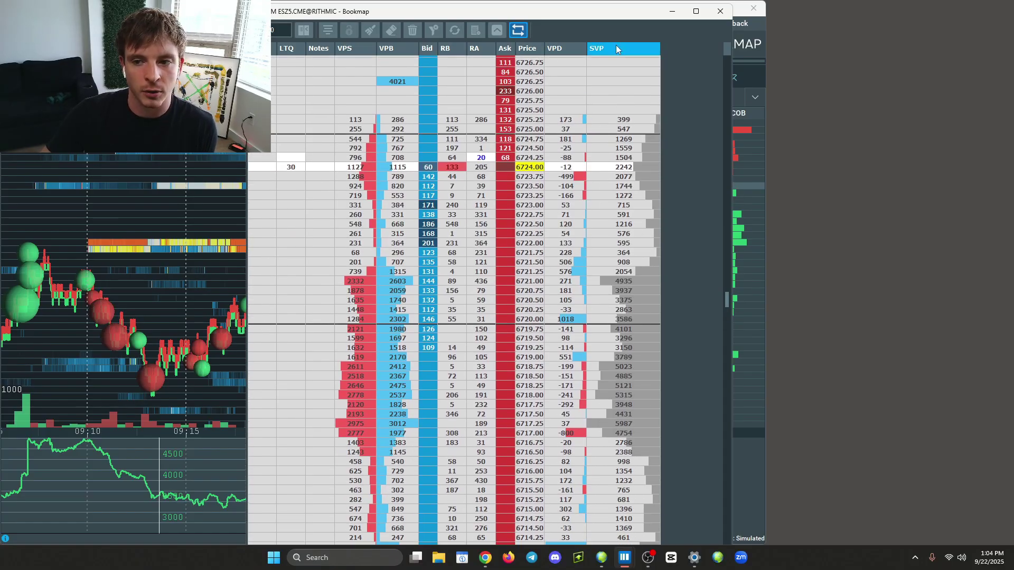
{"action": "left_click_drag", "start_coordinate": [616, 47], "coordinate": [563, 53]}
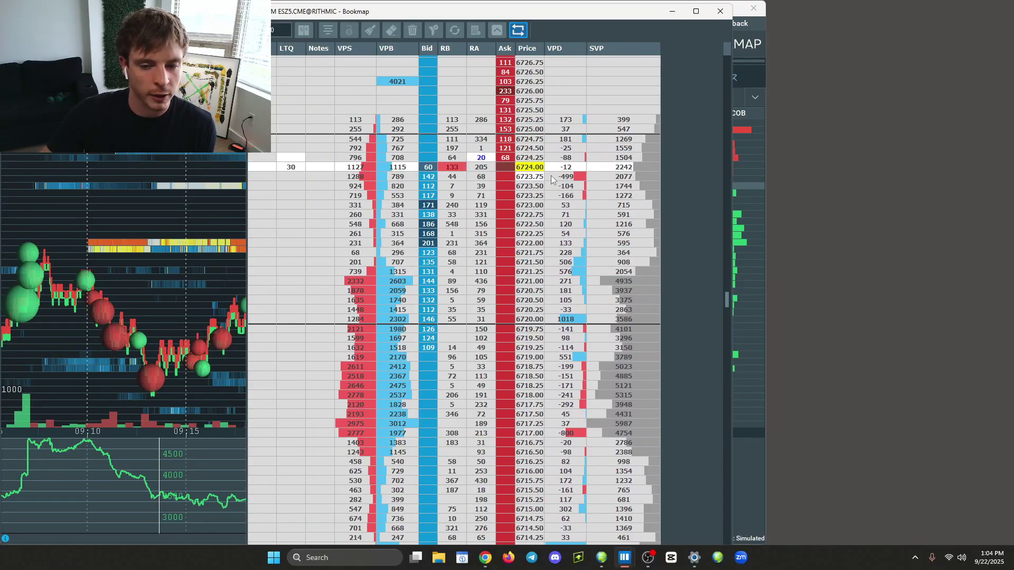
- Move the DOM window back beside the heatmap chart and widen the chart window slightly to meet the DOM's Bid column
{"action": "left_click_drag", "start_coordinate": [566, 10], "coordinate": [890, 9]}
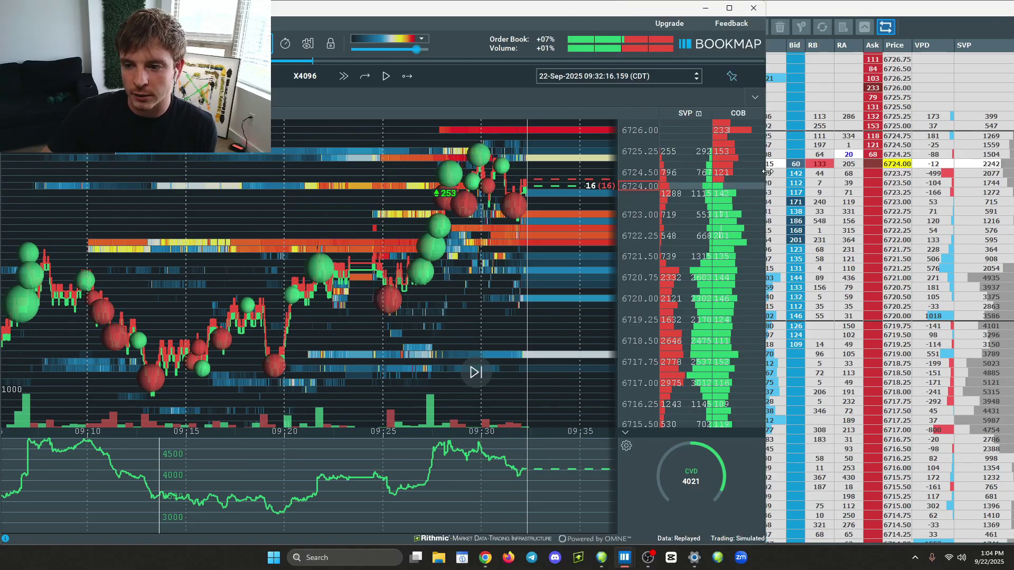
{"action": "left_click_drag", "start_coordinate": [767, 172], "coordinate": [781, 169]}
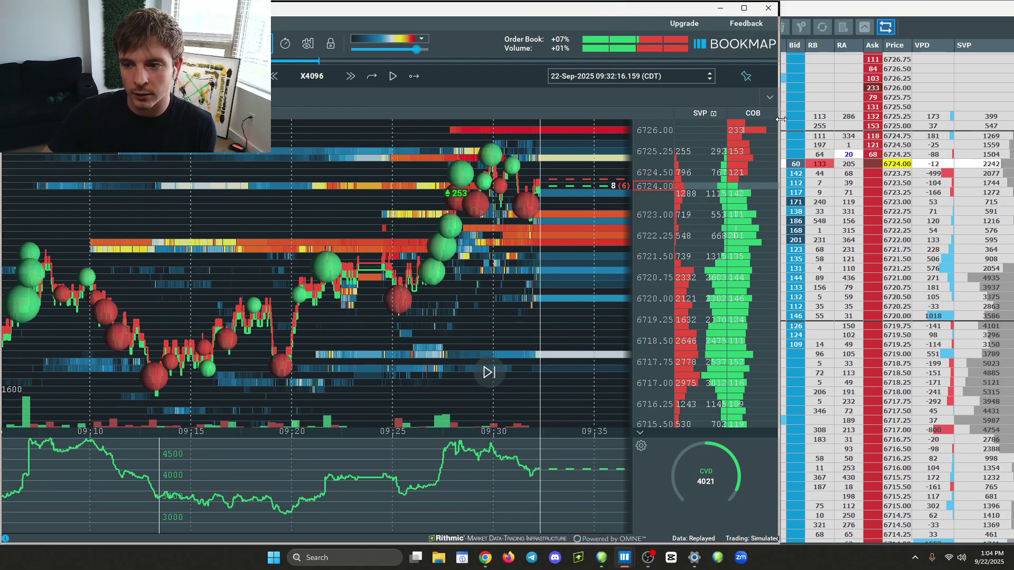
{"action": "left_click_drag", "start_coordinate": [780, 120], "coordinate": [787, 174]}
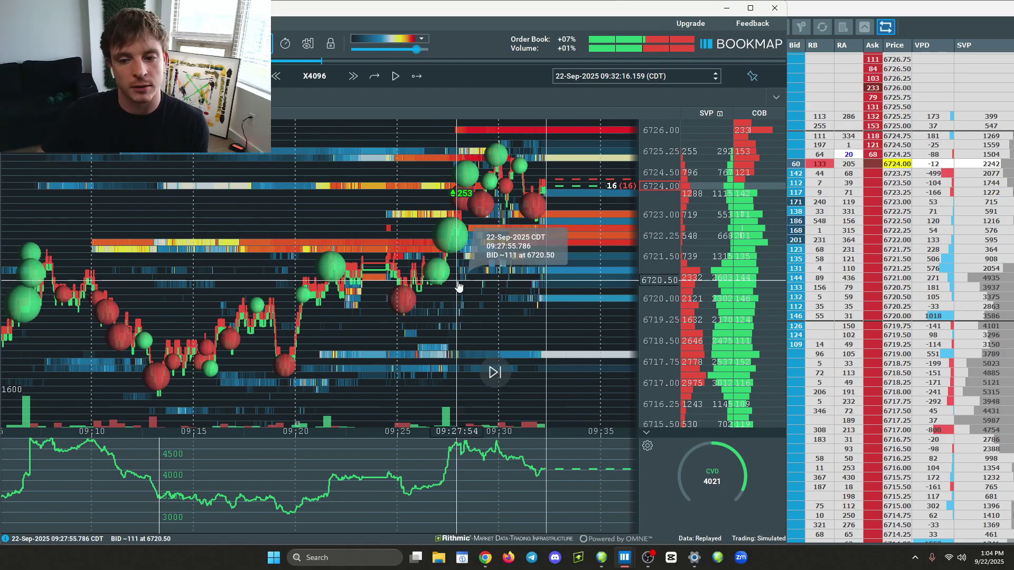
- Check the scheduled reset in the chart's SVP column reset configuration and close the dialog
{"action": "scroll", "coordinate": [499, 292], "scroll_direction": "down", "scroll_amount": 2}
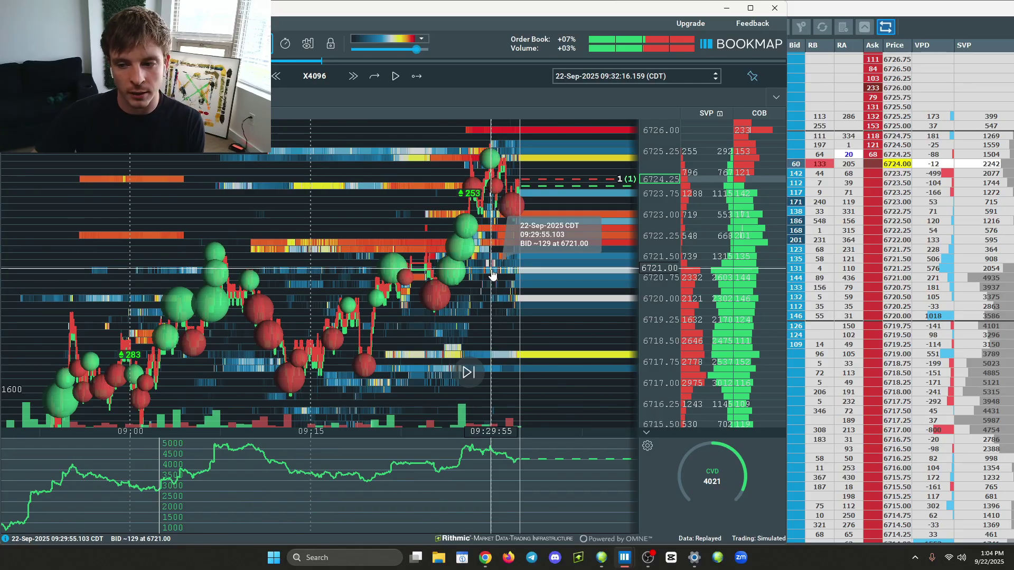
{"action": "scroll", "coordinate": [660, 238], "scroll_direction": "down", "scroll_amount": 1}
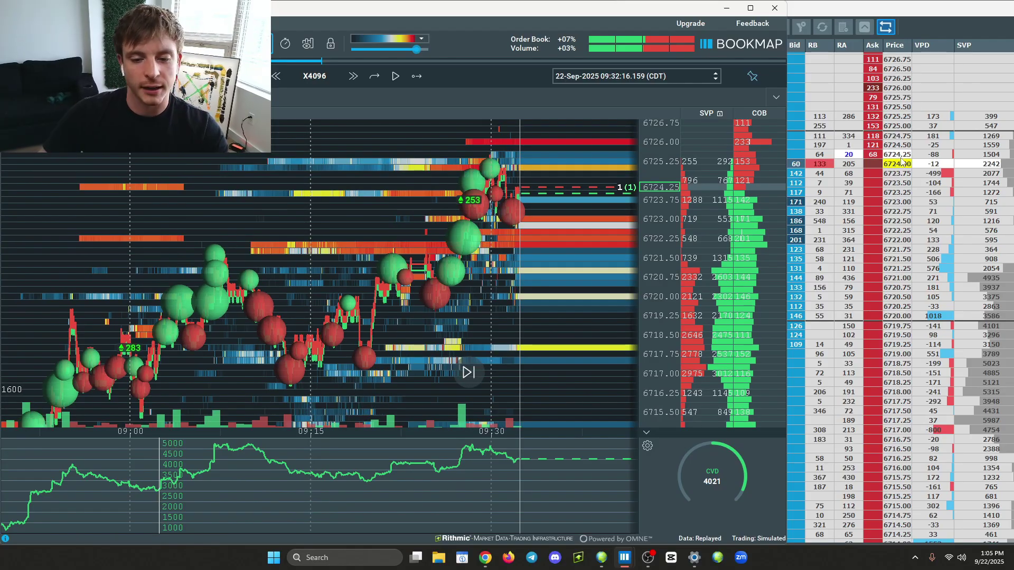
{"action": "right_click", "coordinate": [693, 122]}
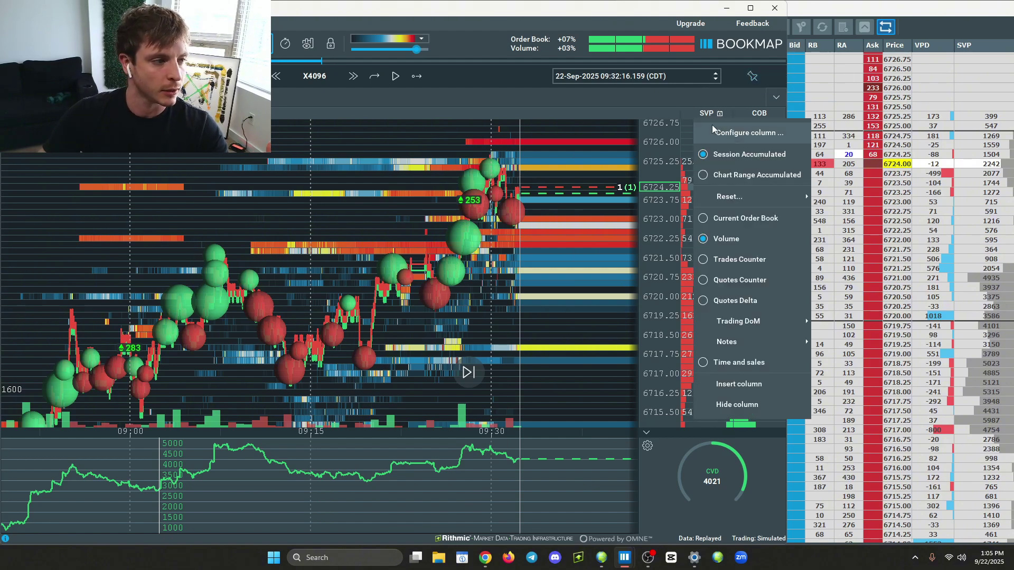
{"action": "mouse_move", "coordinate": [742, 200]}
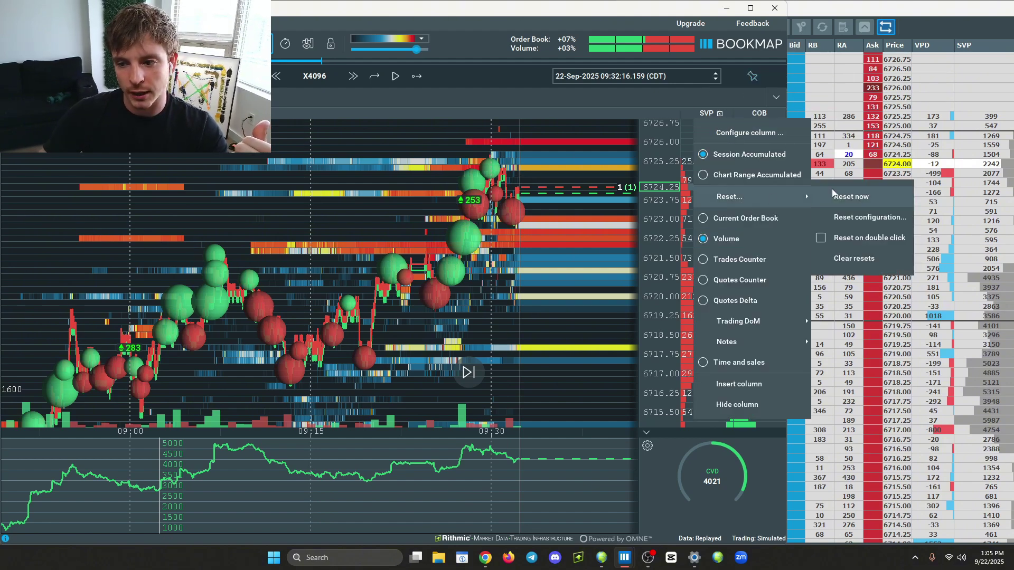
{"action": "left_click", "coordinate": [855, 214]}
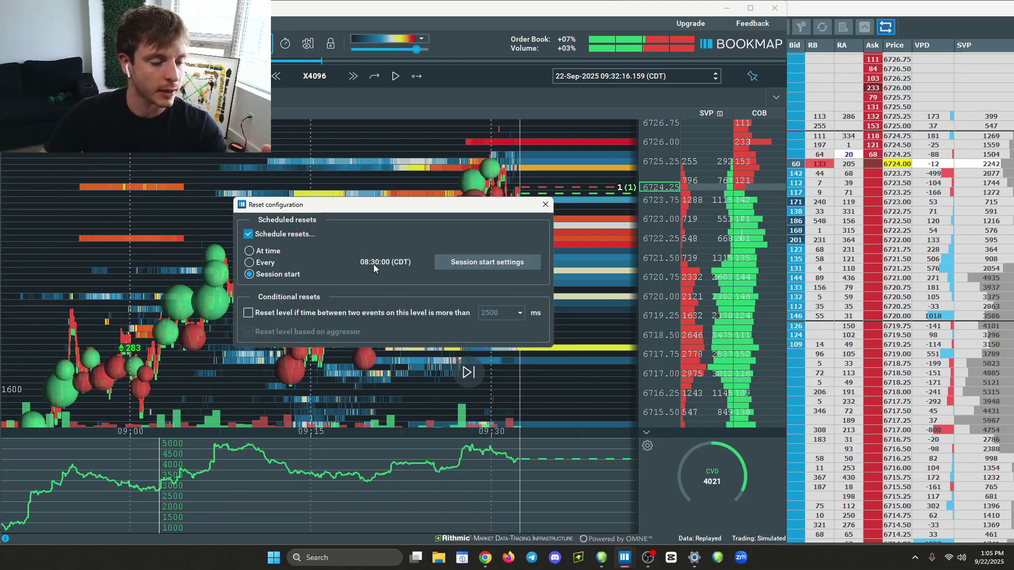
{"action": "left_click", "coordinate": [545, 204]}
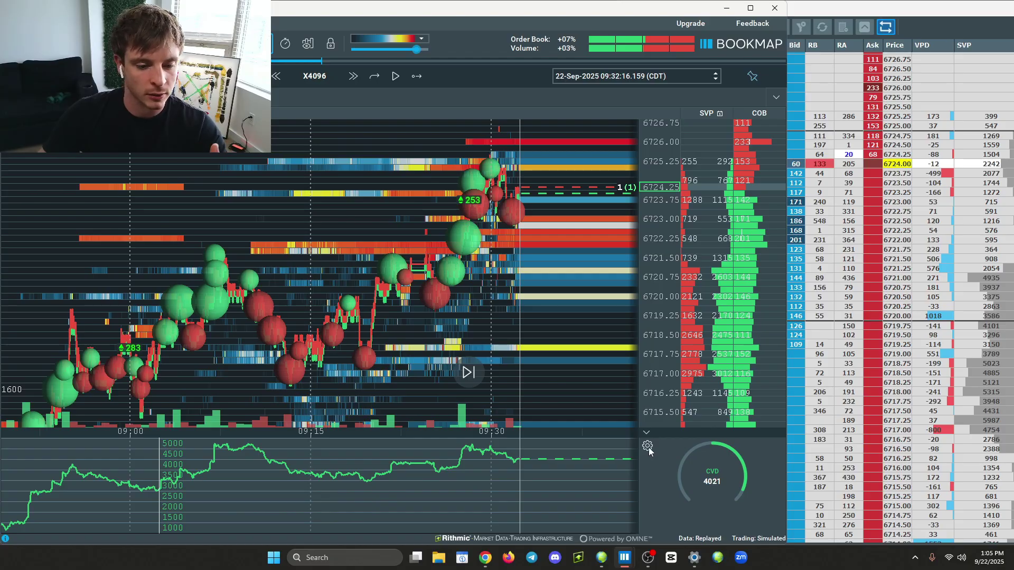
- Check the session reset reference point in the Cumulative Volume Delta study settings and close them
{"action": "right_click", "coordinate": [397, 467]}
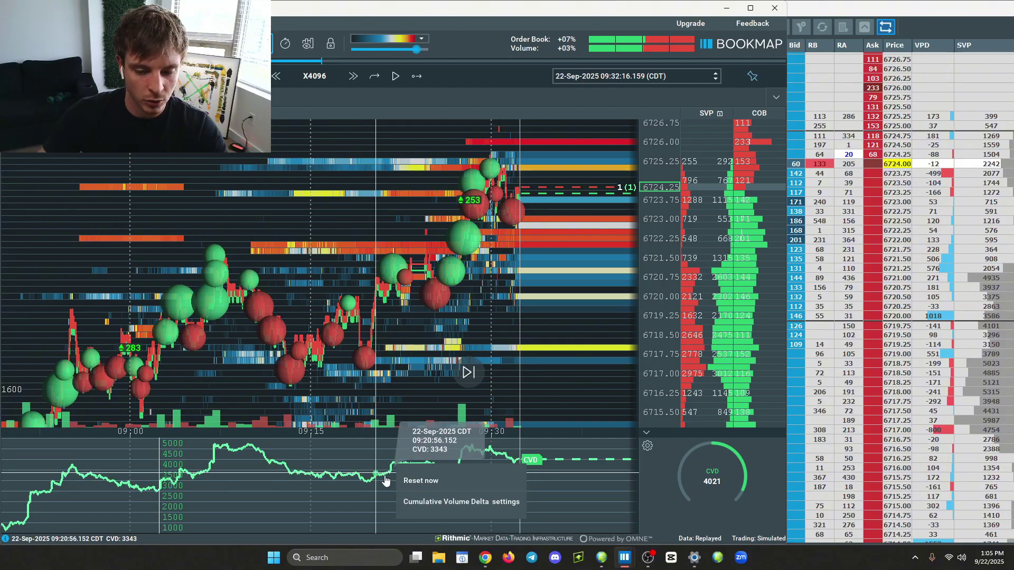
{"action": "left_click", "coordinate": [438, 502]}
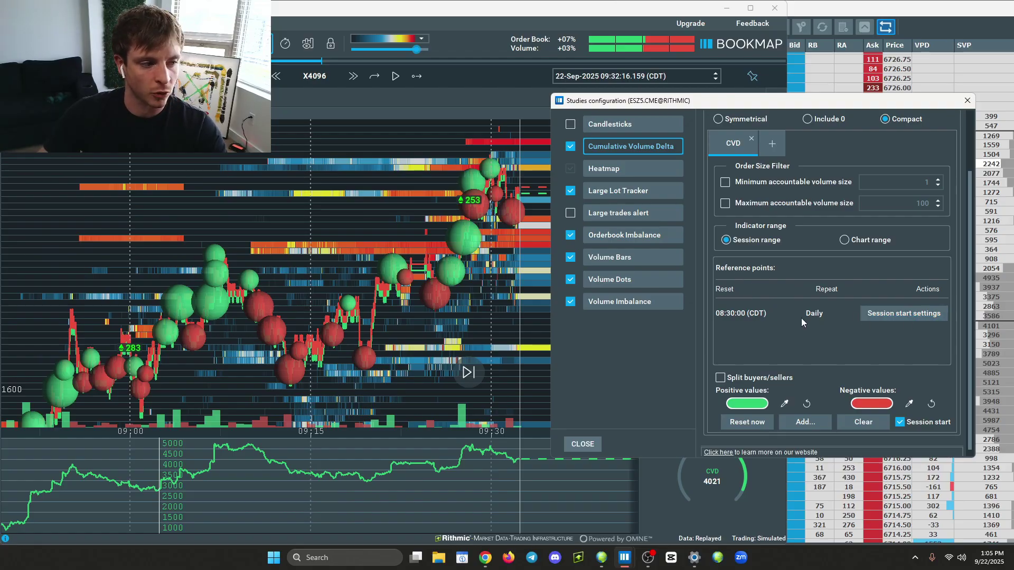
{"action": "left_click", "coordinate": [967, 102]}
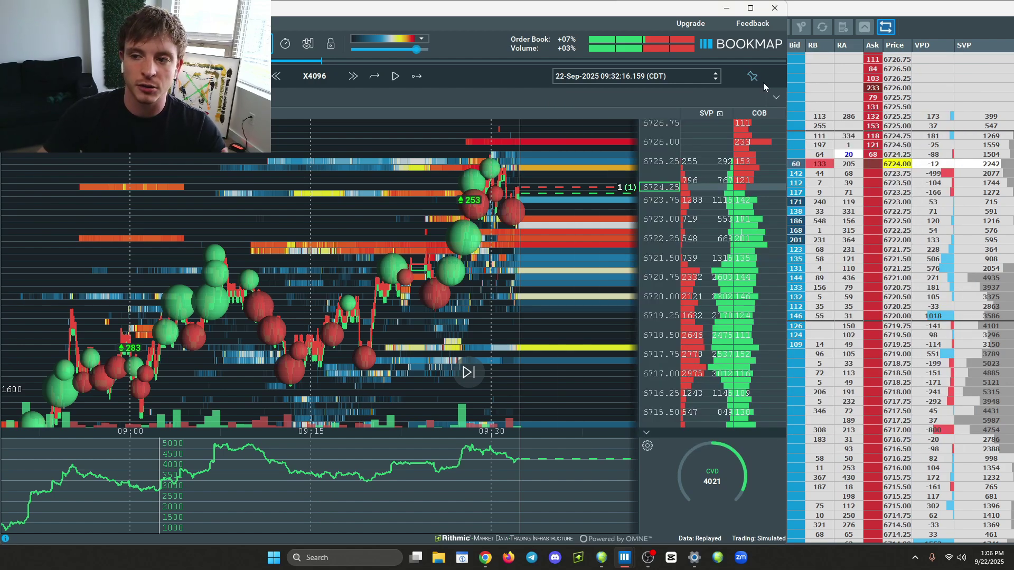
- Open the DOM Pro add-on settings and expand Reset Options to review the session open time and the SVP and VPB/S resets
{"action": "left_click", "coordinate": [194, 44]}
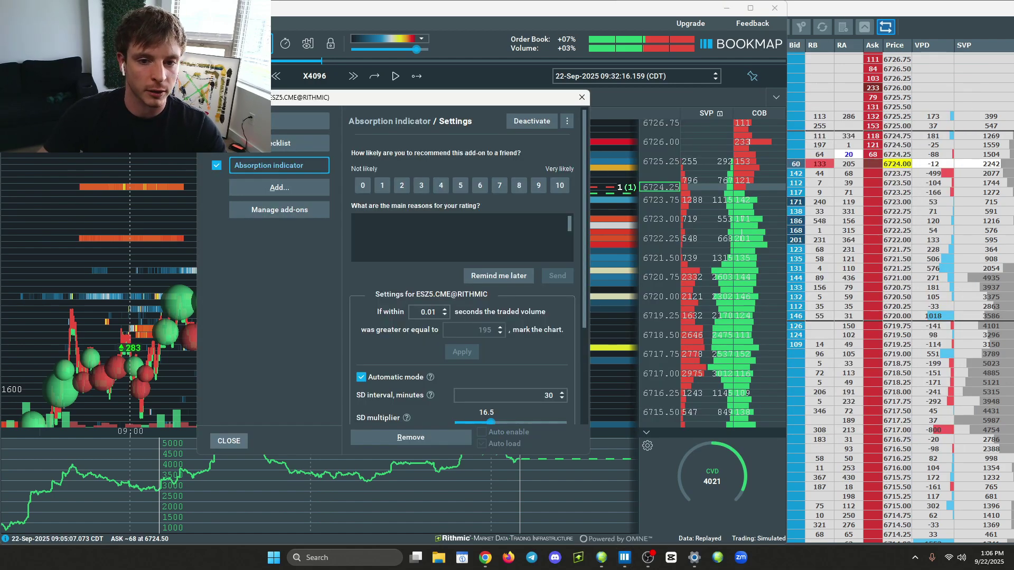
{"action": "left_click", "coordinate": [284, 122]}
{"action": "scroll", "coordinate": [433, 280], "scroll_direction": "down", "scroll_amount": 3}
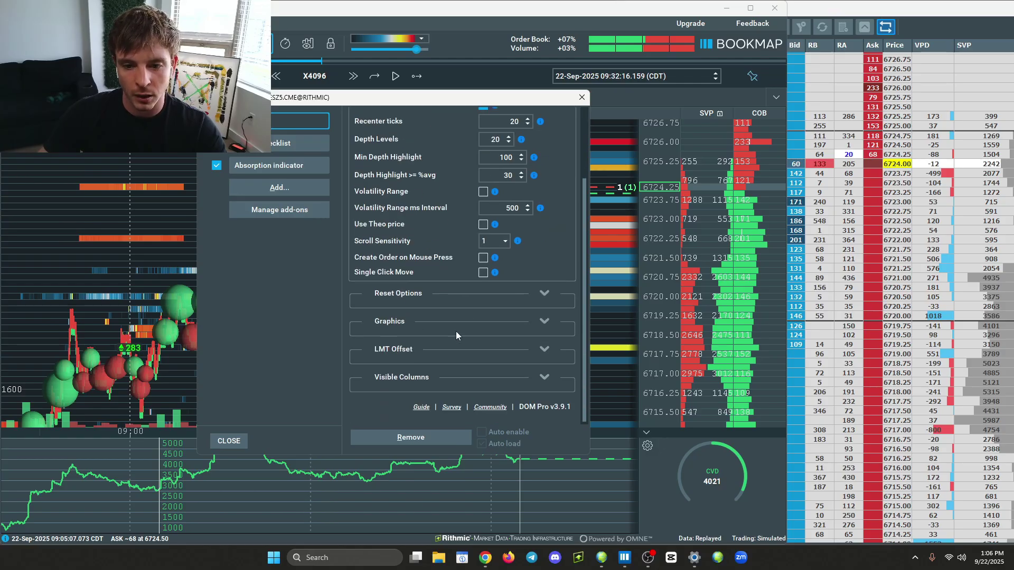
{"action": "left_click", "coordinate": [551, 301]}
{"action": "scroll", "coordinate": [401, 302], "scroll_direction": "down", "scroll_amount": 3}
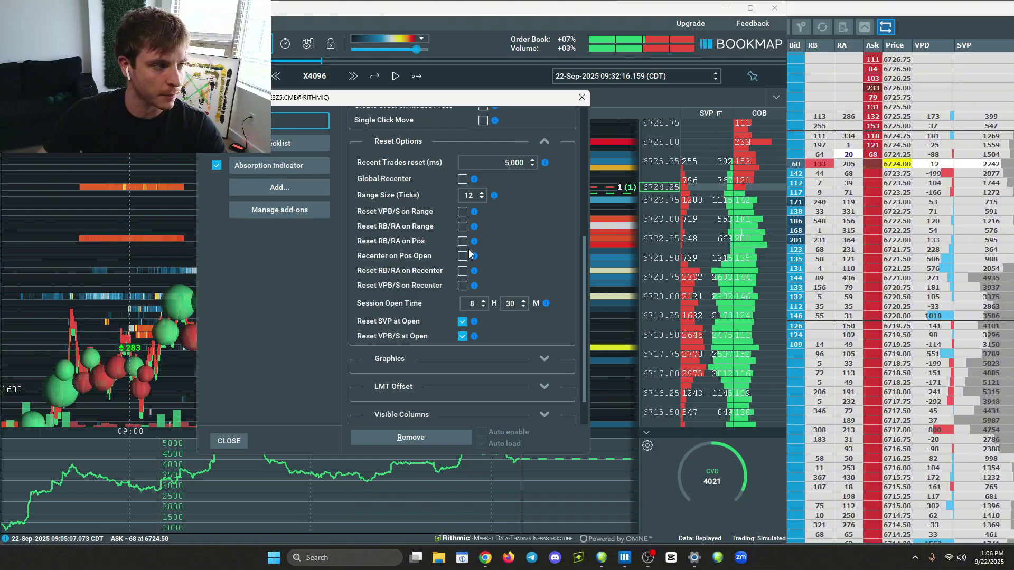
- Reopen the DOM Pro add-on settings to review the Session Open Time and the open resets under Reset Options, and close them
{"action": "left_click", "coordinate": [582, 97]}
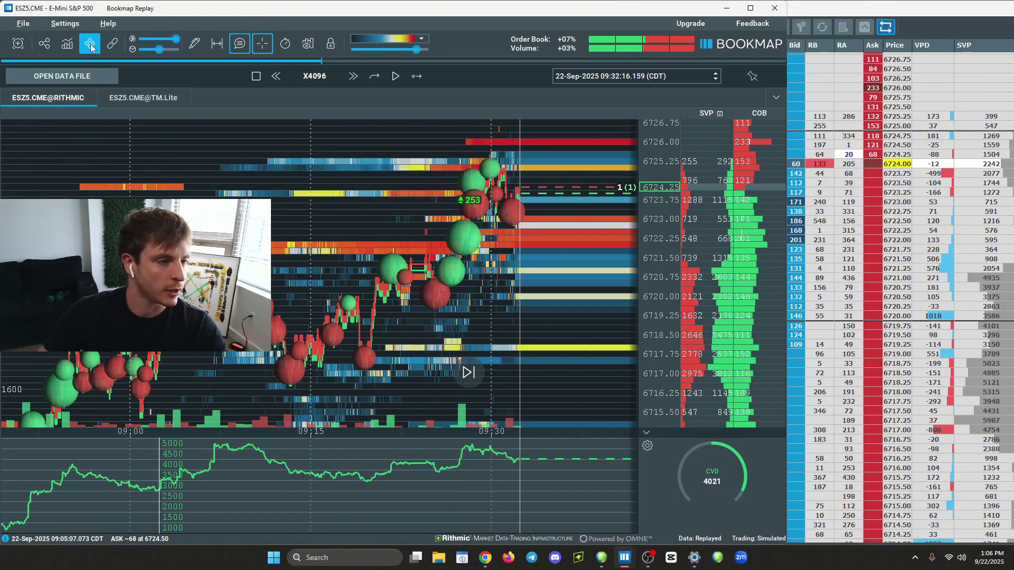
{"action": "left_click", "coordinate": [111, 44]}
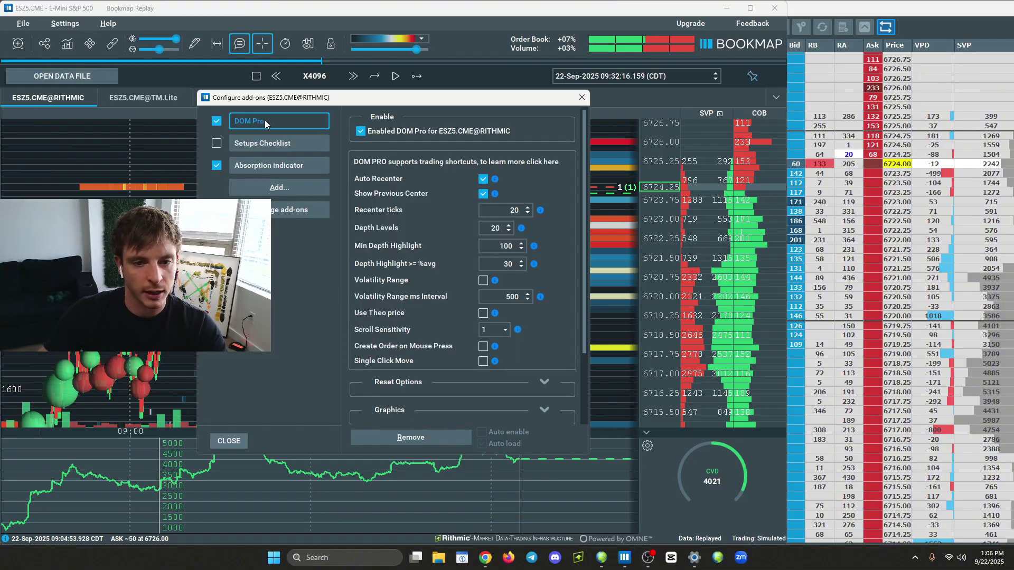
{"action": "scroll", "coordinate": [446, 232], "scroll_direction": "down", "scroll_amount": 3}
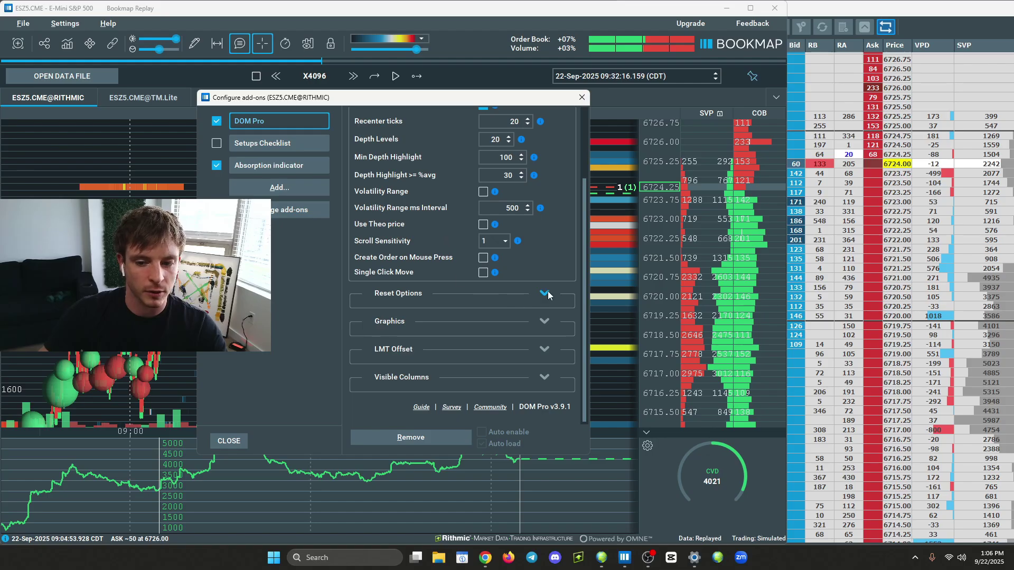
{"action": "left_click", "coordinate": [478, 294]}
{"action": "scroll", "coordinate": [435, 287], "scroll_direction": "down", "scroll_amount": 3}
{"action": "scroll", "coordinate": [435, 287], "scroll_direction": "down", "scroll_amount": 1}
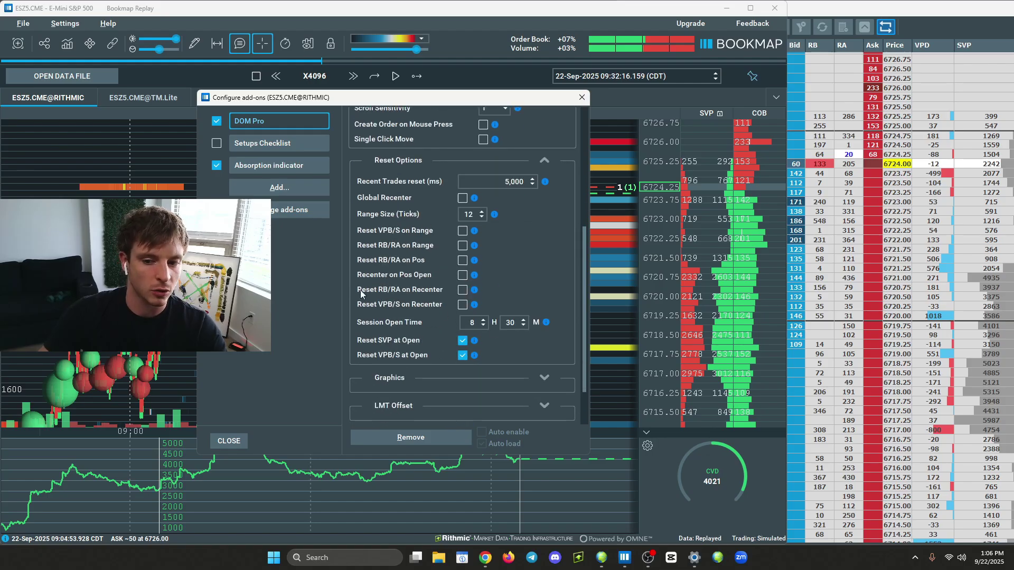
{"action": "left_click", "coordinate": [582, 97]}
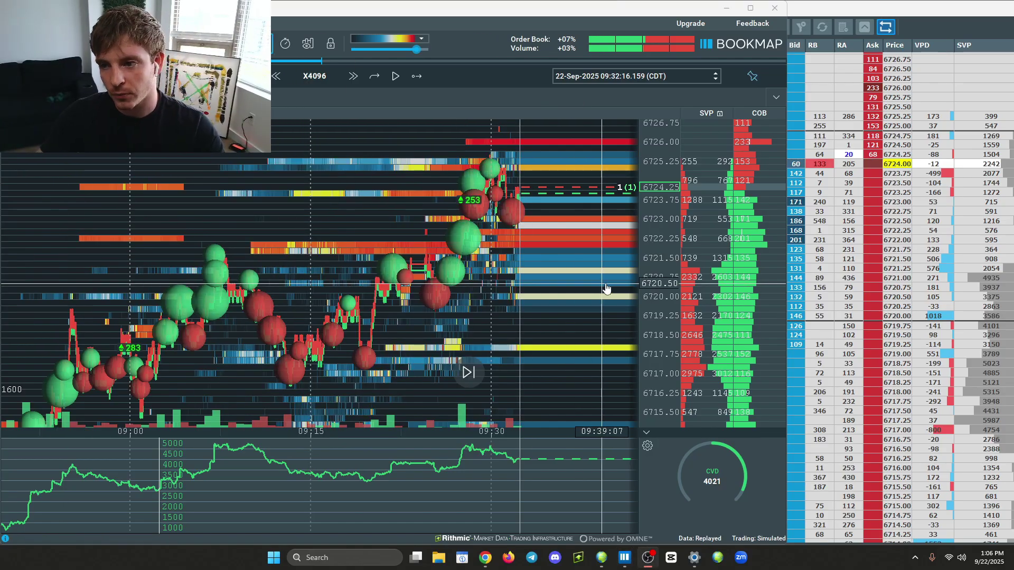
- Examine the heatmap's liquidity, volume dots and CVD over the morning up to the current replay time
{"action": "scroll", "coordinate": [493, 285], "scroll_direction": "down", "scroll_amount": 2}
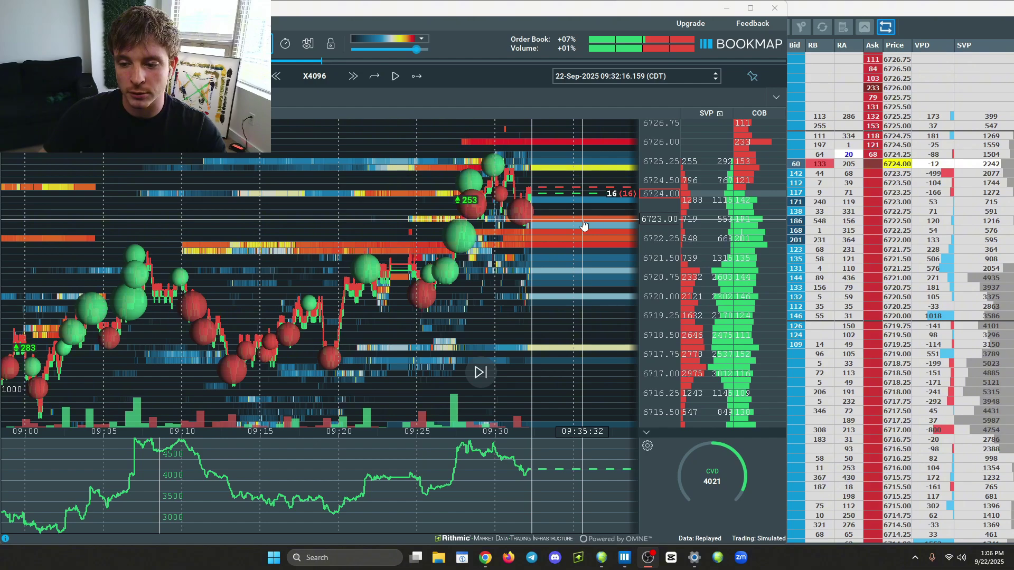
{"action": "scroll", "coordinate": [407, 319], "scroll_direction": "down", "scroll_amount": 3}
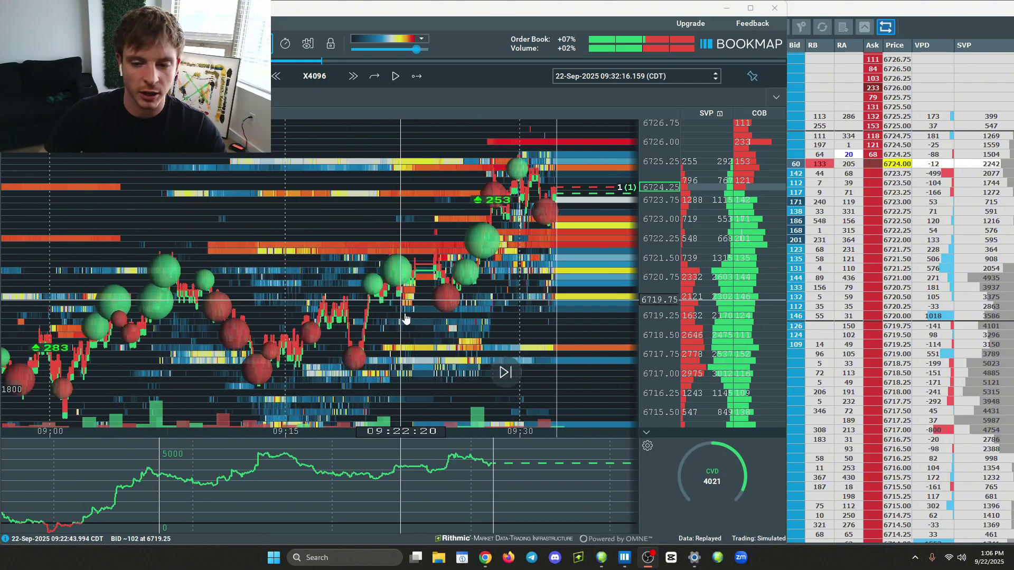
{"action": "scroll", "coordinate": [407, 319], "scroll_direction": "up", "scroll_amount": 3}
{"action": "left_click", "coordinate": [517, 372]}
{"action": "scroll", "coordinate": [524, 325], "scroll_direction": "down", "scroll_amount": 2}
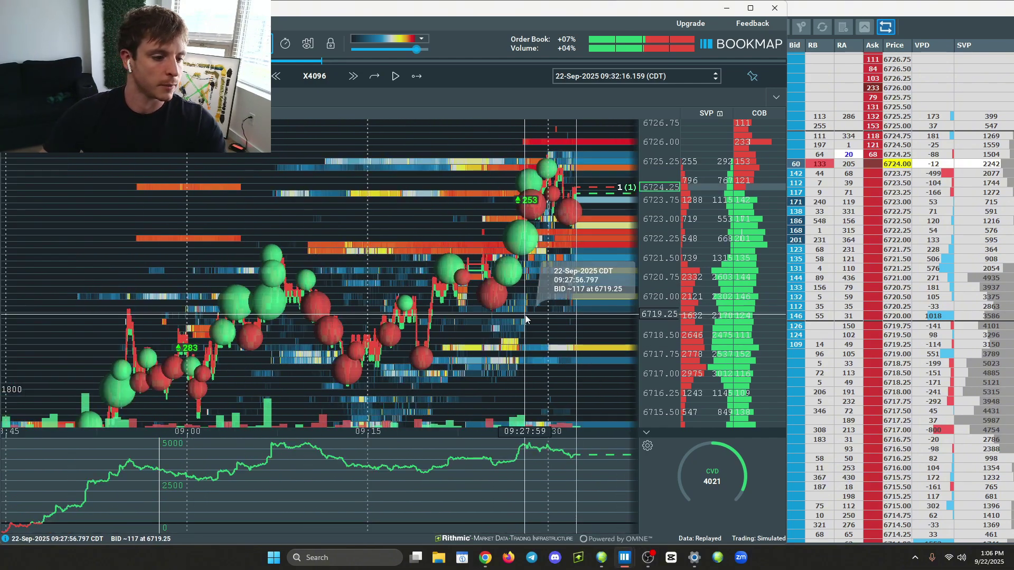
- Minimize Bookmap and examine the Weekly TPO/Vol ES #9 chart around the 6725.75–6720.50 and 6680.75–6674.75 zones
{"action": "left_click", "coordinate": [726, 8]}
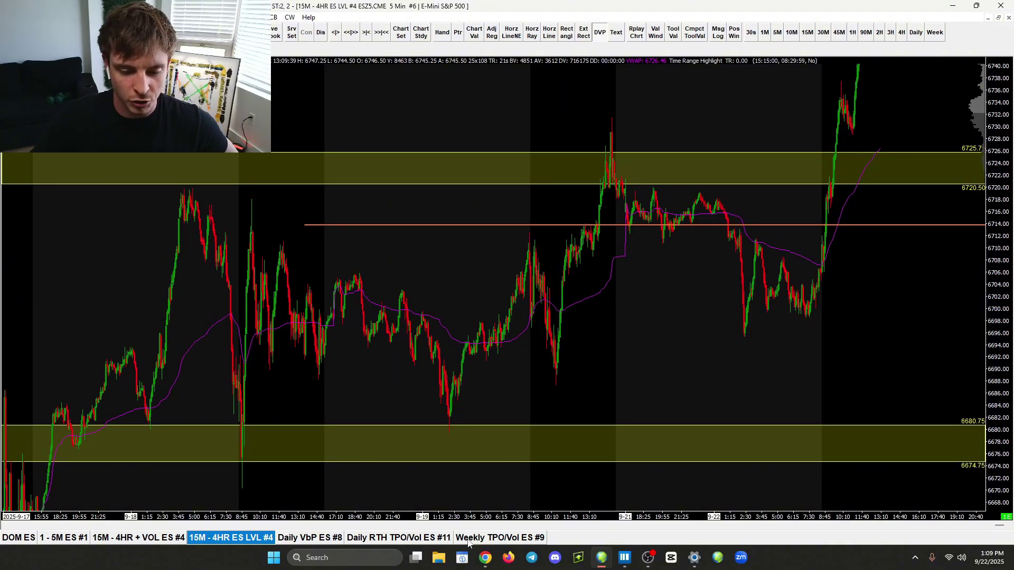
{"action": "left_click", "coordinate": [470, 539]}
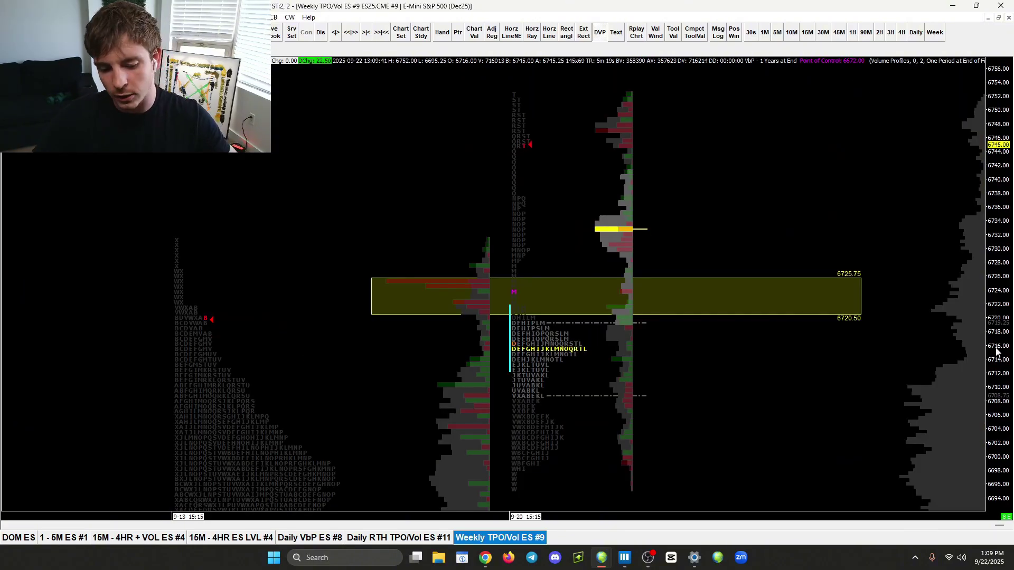
{"action": "left_click_drag", "start_coordinate": [995, 401], "coordinate": [1008, 362]}
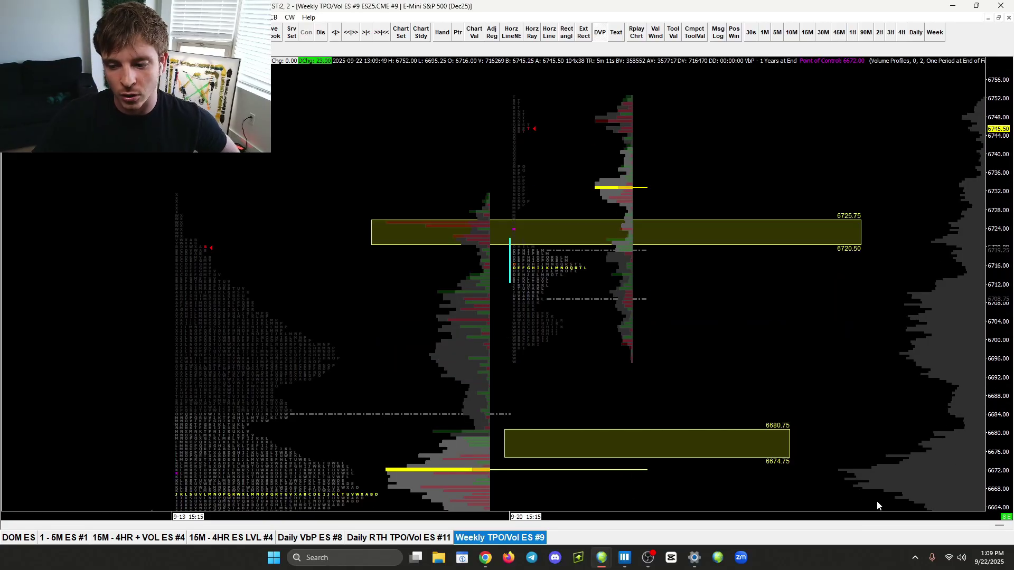
{"action": "left_click_drag", "start_coordinate": [994, 334], "coordinate": [974, 228]}
{"action": "left_click_drag", "start_coordinate": [1000, 403], "coordinate": [994, 464]}
{"action": "left_click_drag", "start_coordinate": [996, 186], "coordinate": [988, 207]}
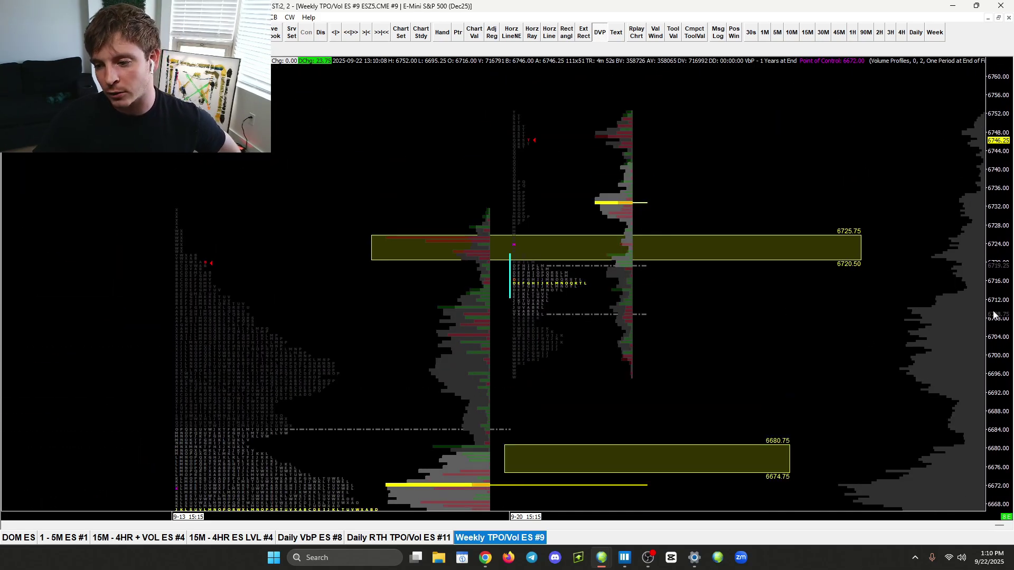
{"action": "left_click_drag", "start_coordinate": [994, 315], "coordinate": [1009, 264]}
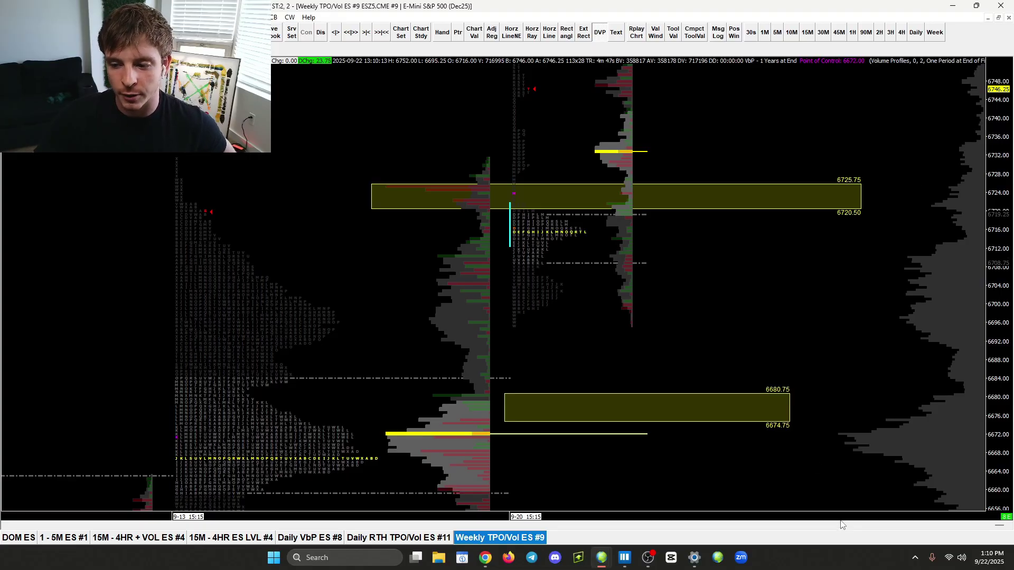
{"action": "left_click_drag", "start_coordinate": [994, 183], "coordinate": [739, 268]}
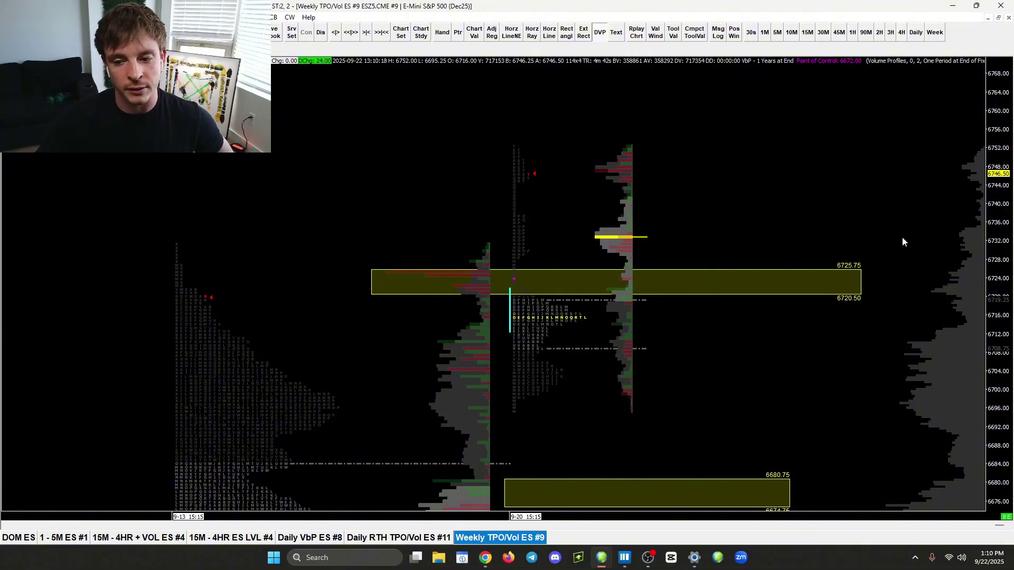
- Open the Daily RTH TPO/Vol ES #11 chart and compare the 9-19 and 9-22 profiles around the 6725.75–6720.50 zone
{"action": "left_click", "coordinate": [426, 538]}
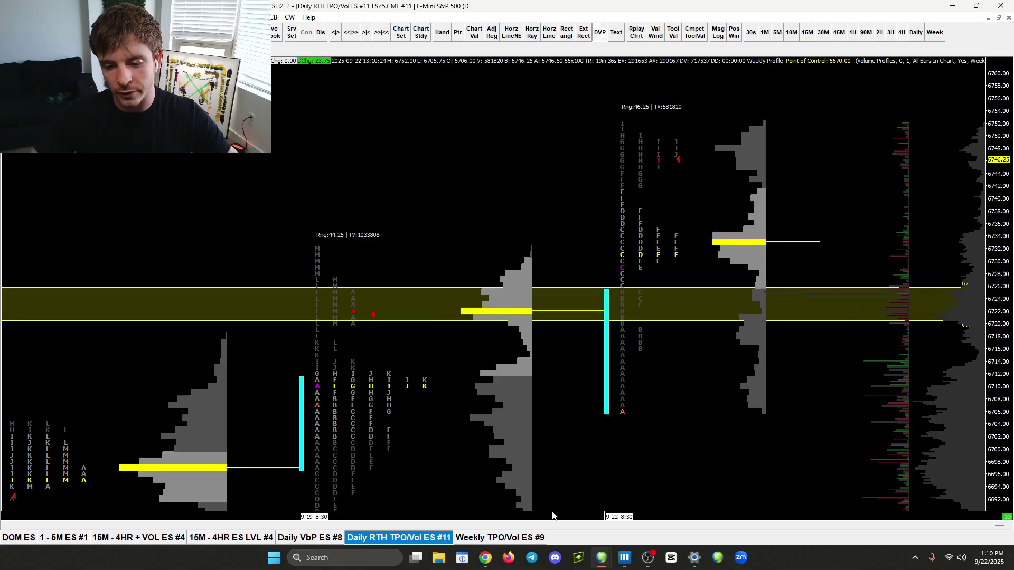
{"action": "left_click_drag", "start_coordinate": [553, 516], "coordinate": [602, 515]}
{"action": "left_click_drag", "start_coordinate": [946, 370], "coordinate": [638, 411]}
{"action": "left_click_drag", "start_coordinate": [998, 379], "coordinate": [987, 350]}
{"action": "left_click_drag", "start_coordinate": [897, 228], "coordinate": [876, 286]}
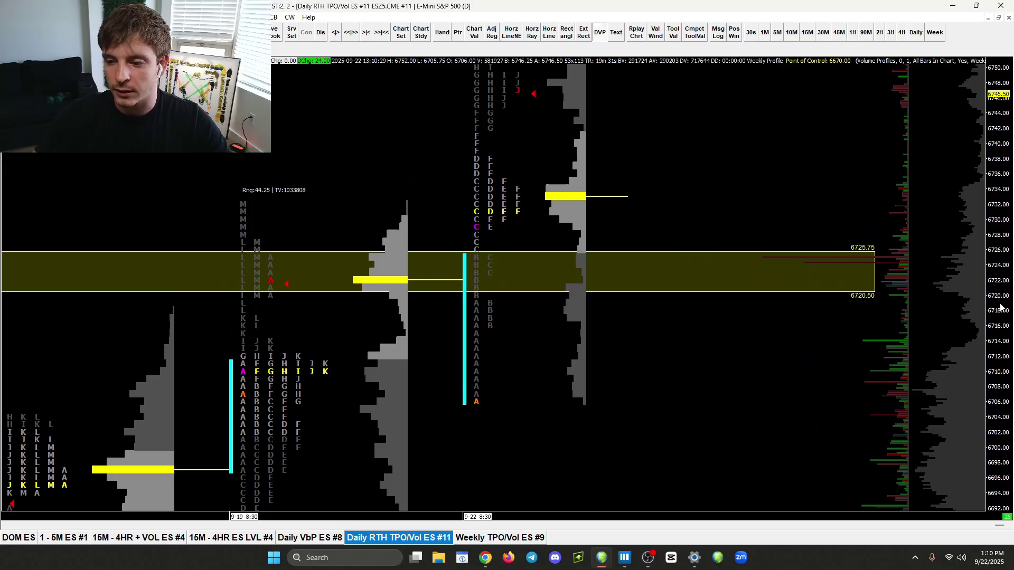
{"action": "left_click_drag", "start_coordinate": [976, 299], "coordinate": [969, 236]}
{"action": "left_click_drag", "start_coordinate": [993, 227], "coordinate": [991, 266]}
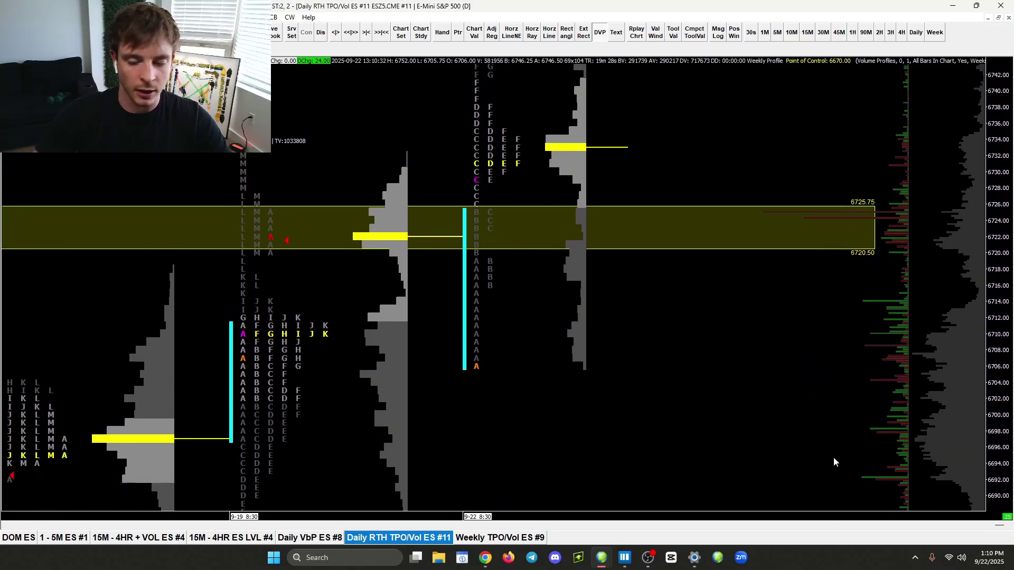
- Review the Daily VbP ES #8, 15M - 4HR ES LVL #4, 15M - 4HR + VOL ES #4 and 1 - 5M ES #1 charts in turn
{"action": "left_click", "coordinate": [339, 537]}
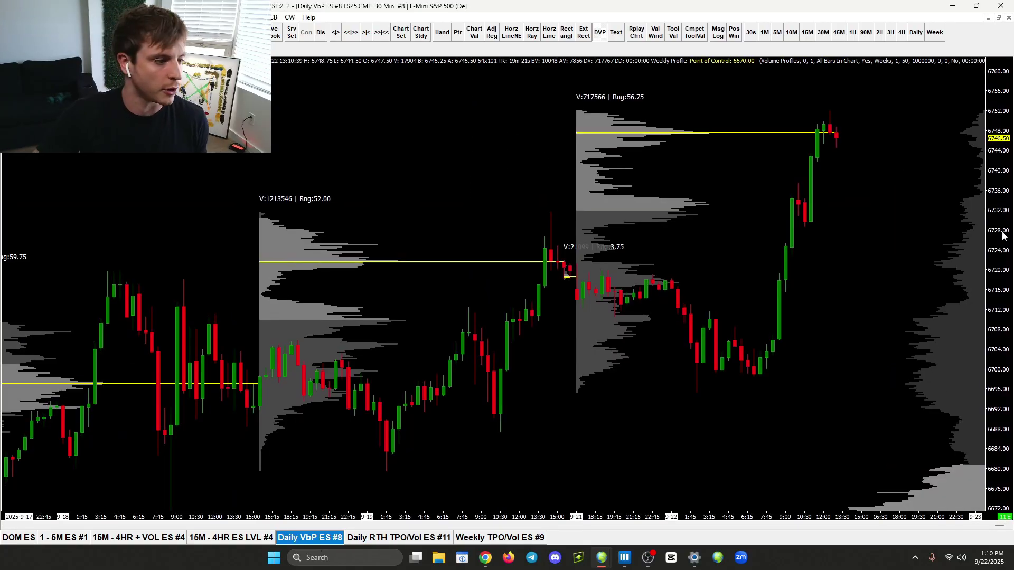
{"action": "scroll", "coordinate": [995, 201], "scroll_direction": "up", "scroll_amount": 2}
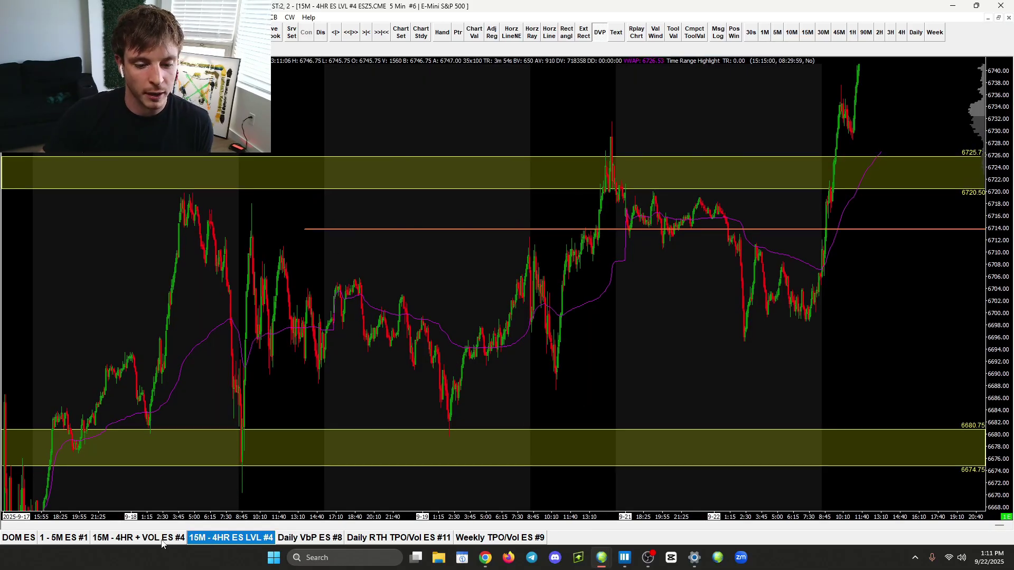
{"action": "left_click", "coordinate": [138, 544]}
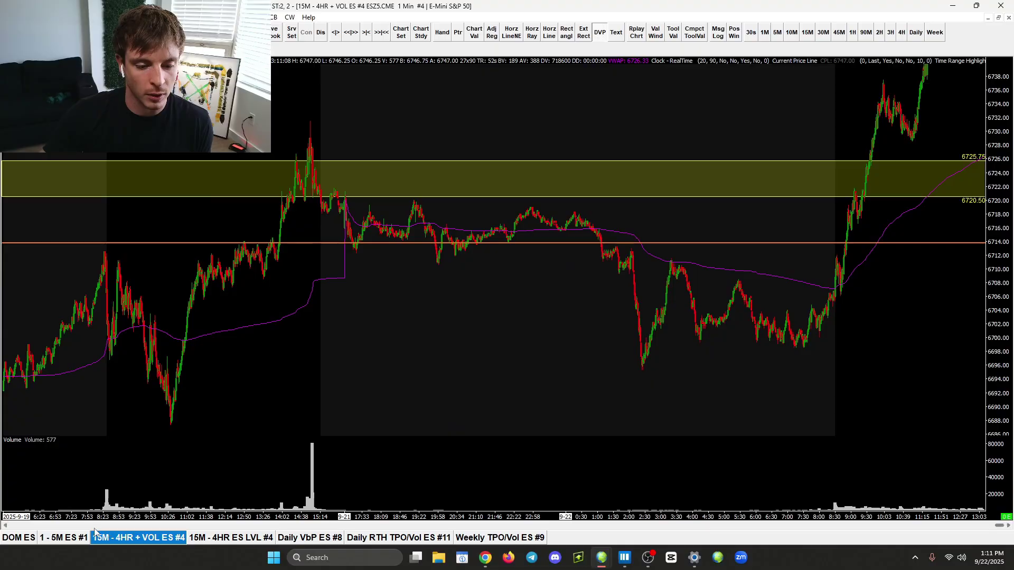
{"action": "left_click", "coordinate": [65, 540]}
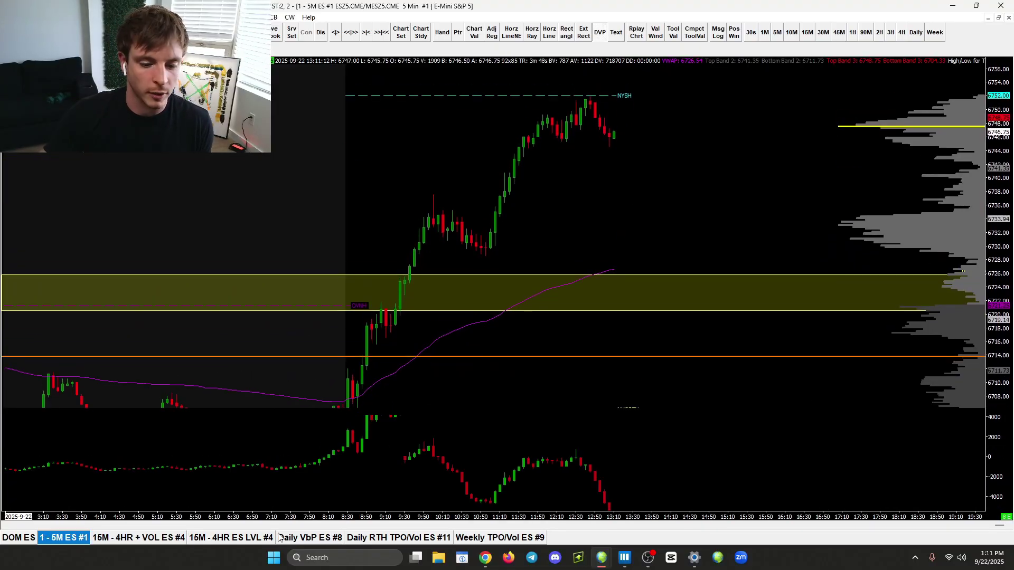
- Bring up the Numbers Bars footprint chart and examine its bars above the 6725.75 zone
{"action": "left_click_drag", "start_coordinate": [1011, 37], "coordinate": [766, 1]}
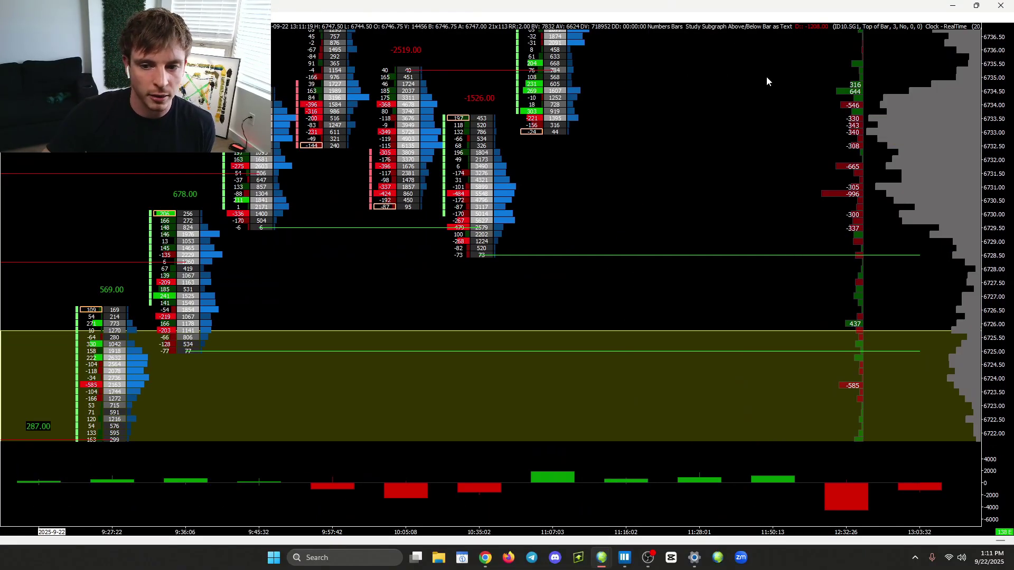
{"action": "left_click_drag", "start_coordinate": [1001, 94], "coordinate": [967, 173]}
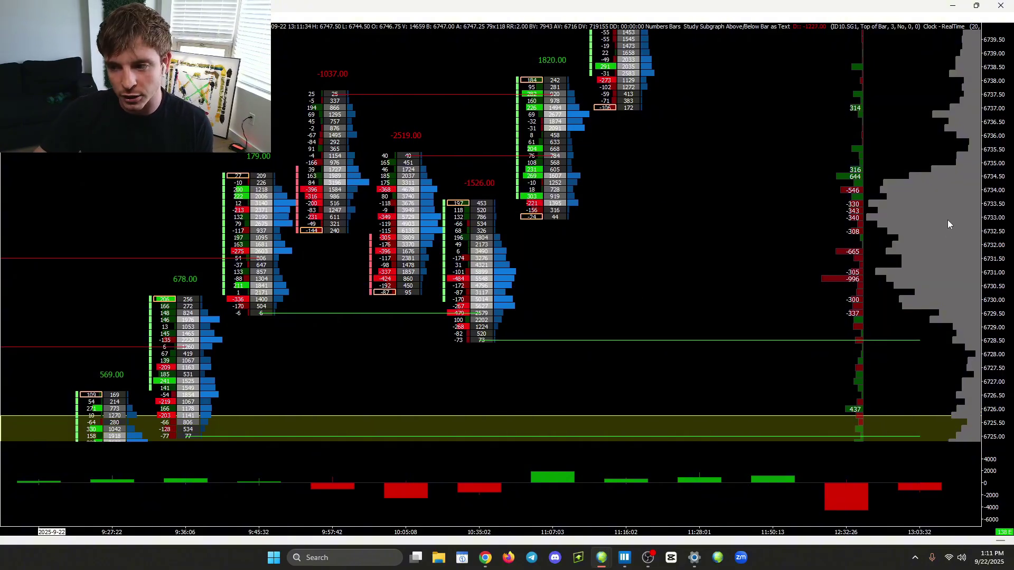
{"action": "key", "text": "Left"}
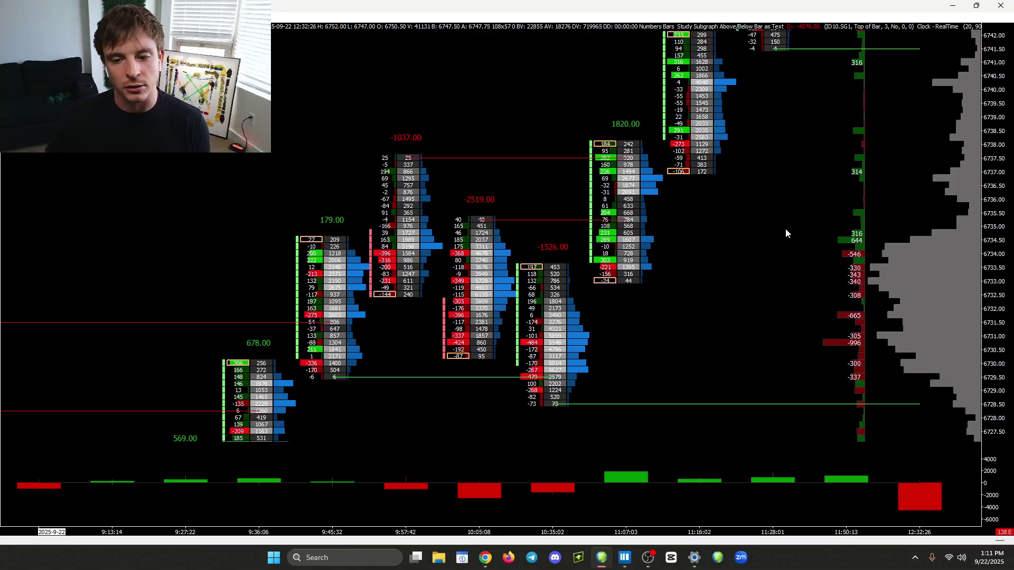
{"action": "left_click_drag", "start_coordinate": [983, 285], "coordinate": [975, 250]}
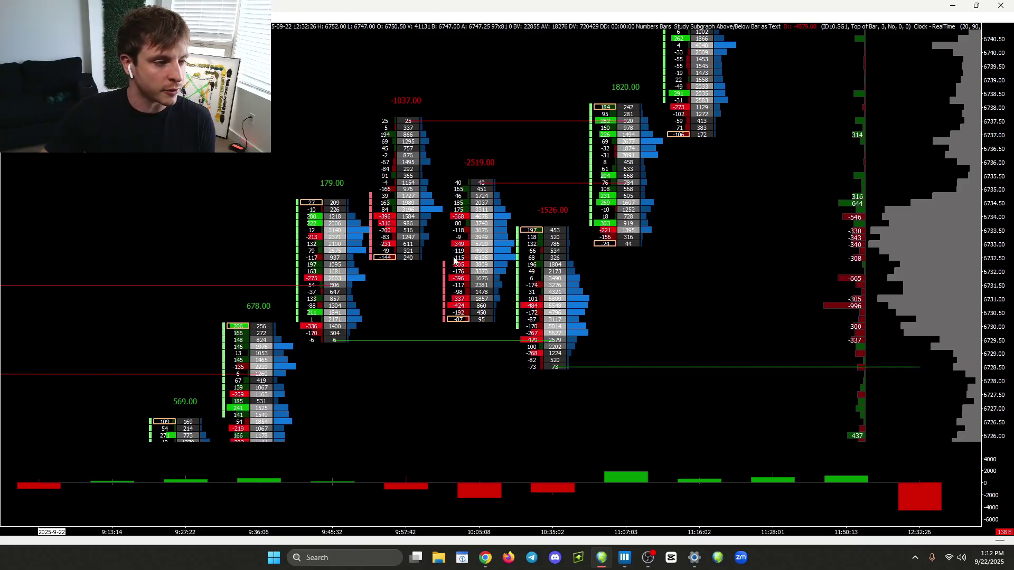
- Examine the footprint's delta and volume for the bars between 9:45 and 11:07
{"action": "left_click_drag", "start_coordinate": [326, 189], "coordinate": [398, 188]}
{"action": "scroll", "coordinate": [397, 186], "scroll_direction": "down", "scroll_amount": 1}
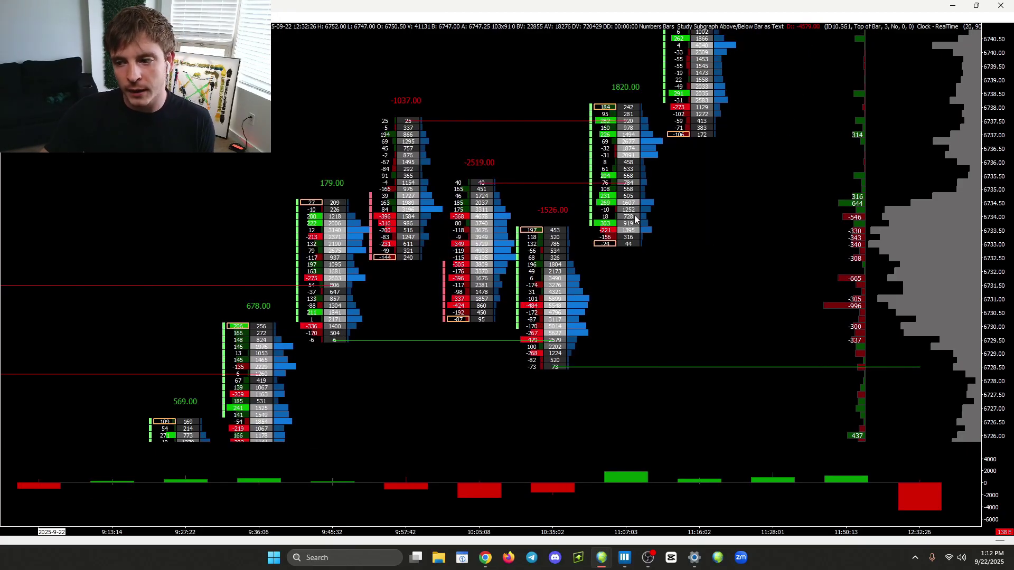
{"action": "scroll", "coordinate": [407, 174], "scroll_direction": "up", "scroll_amount": 1}
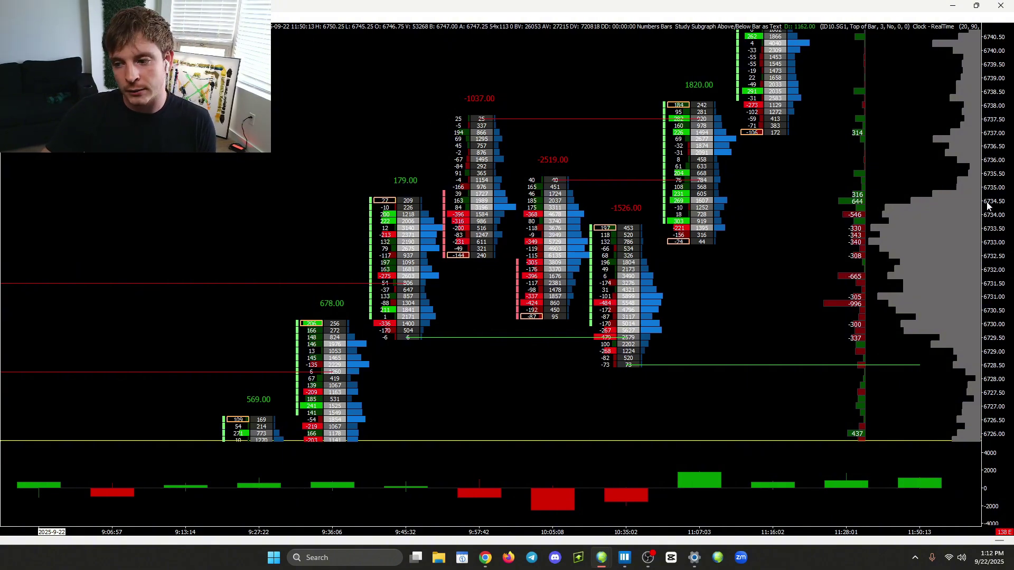
{"action": "key", "text": "Left"}
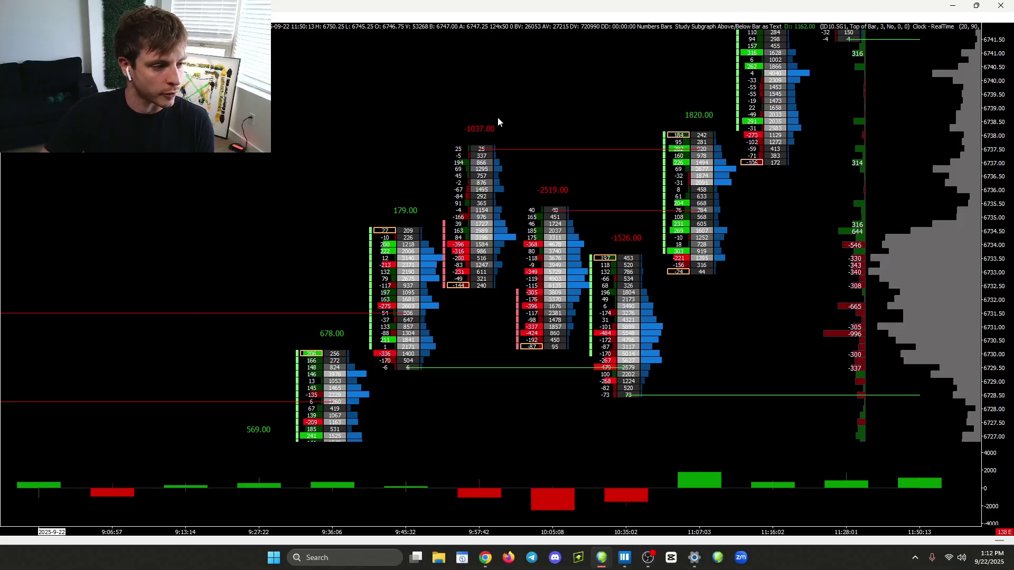
{"action": "left_click_drag", "start_coordinate": [995, 400], "coordinate": [982, 366]}
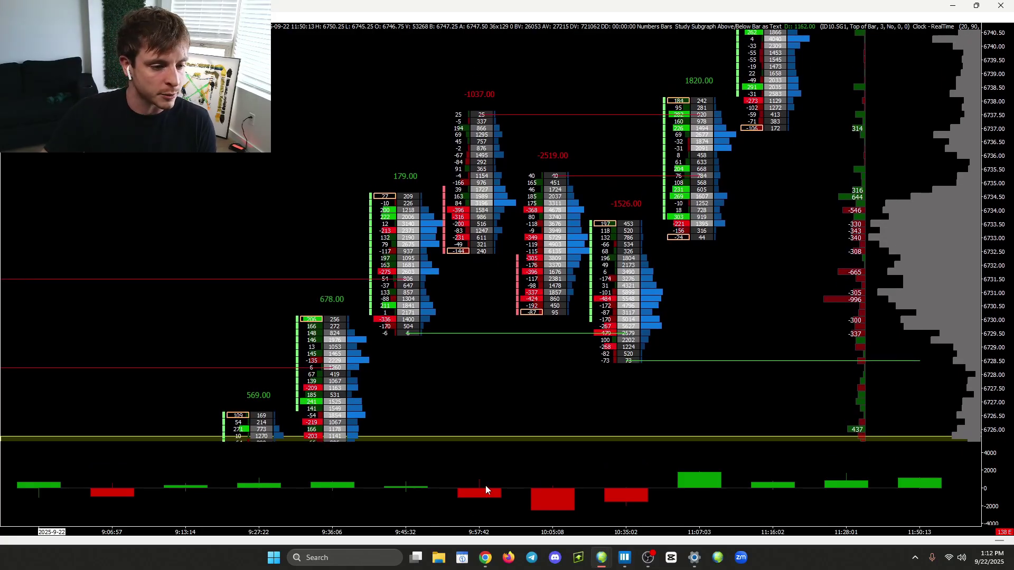
- Examine the footprint bars from the 8:30 open to 9:13 around 6720.50 and return to the 1 - 5M ES #1 chart
{"action": "left_click_drag", "start_coordinate": [822, 425], "coordinate": [698, 297]}
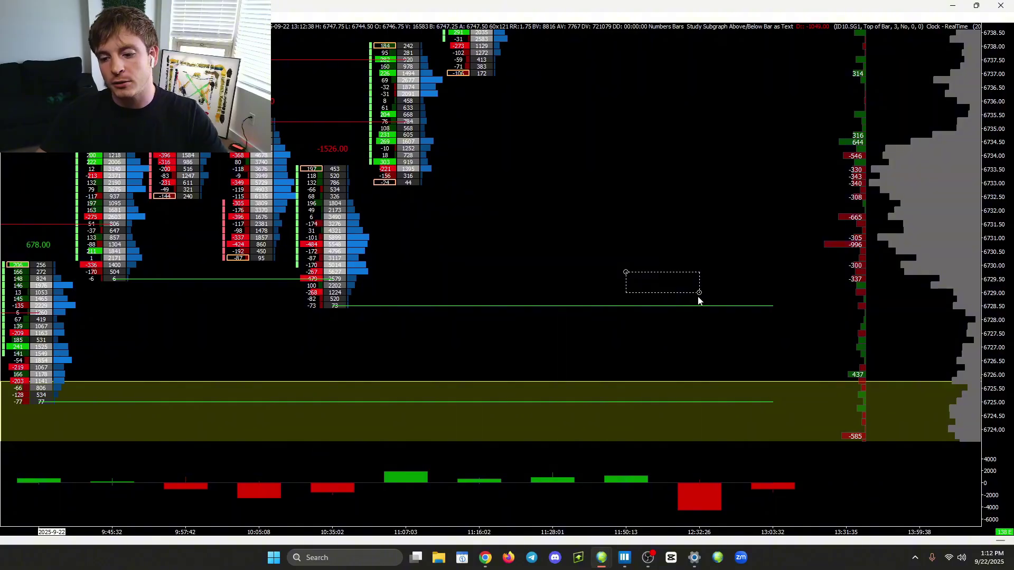
{"action": "left_click_drag", "start_coordinate": [996, 221], "coordinate": [986, 259]}
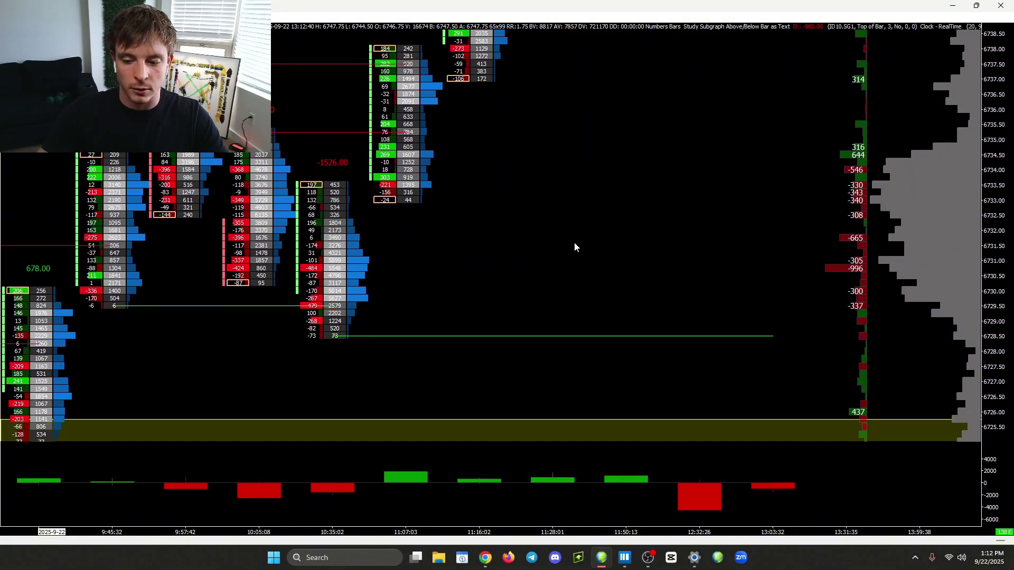
{"action": "scroll", "coordinate": [528, 264], "scroll_direction": "up", "scroll_amount": 5}
{"action": "scroll", "coordinate": [477, 288], "scroll_direction": "up", "scroll_amount": 3}
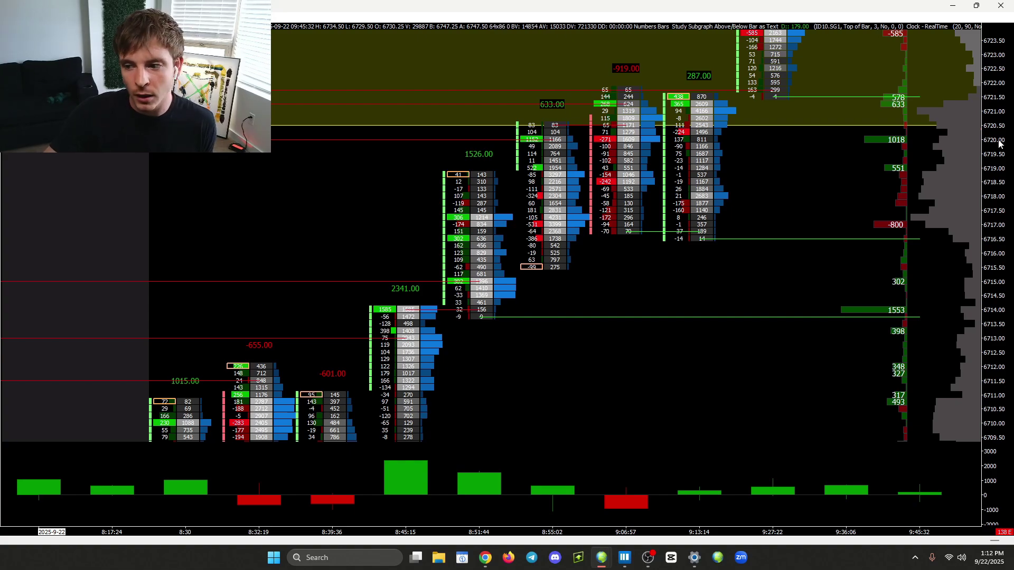
{"action": "left_click_drag", "start_coordinate": [999, 143], "coordinate": [998, 201]}
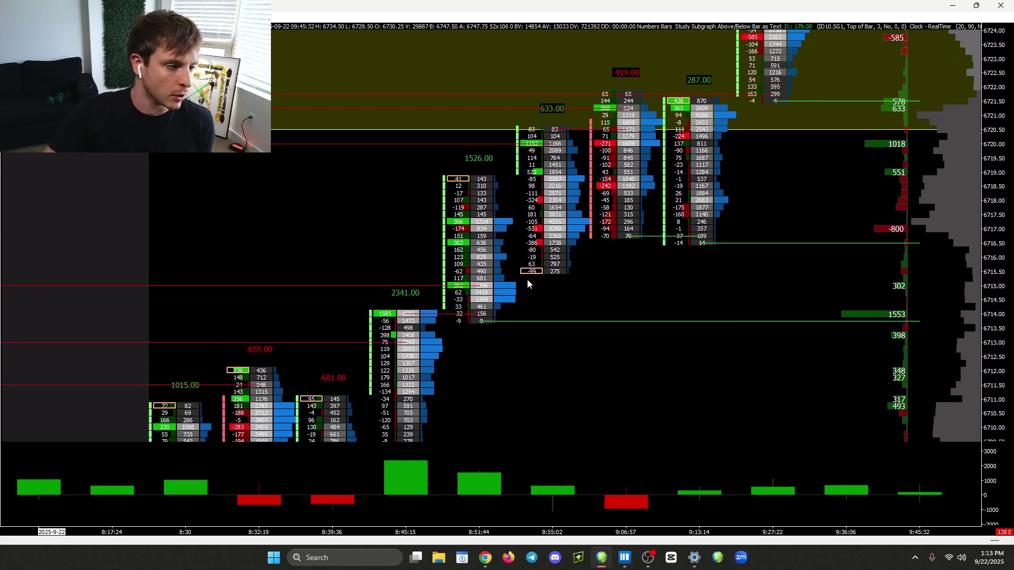
{"action": "mouse_move", "coordinate": [997, 158]}
{"action": "left_mouse_down"}
{"action": "mouse_move", "coordinate": [993, 194]}
{"action": "mouse_move", "coordinate": [990, 147]}
{"action": "left_mouse_up"}
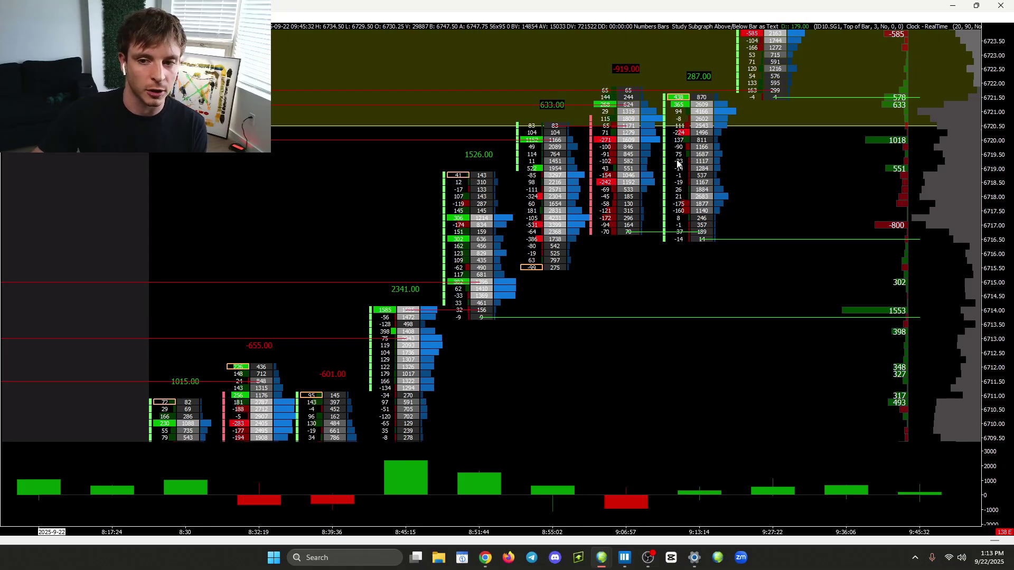
{"action": "left_click_drag", "start_coordinate": [476, 9], "coordinate": [504, 0]}
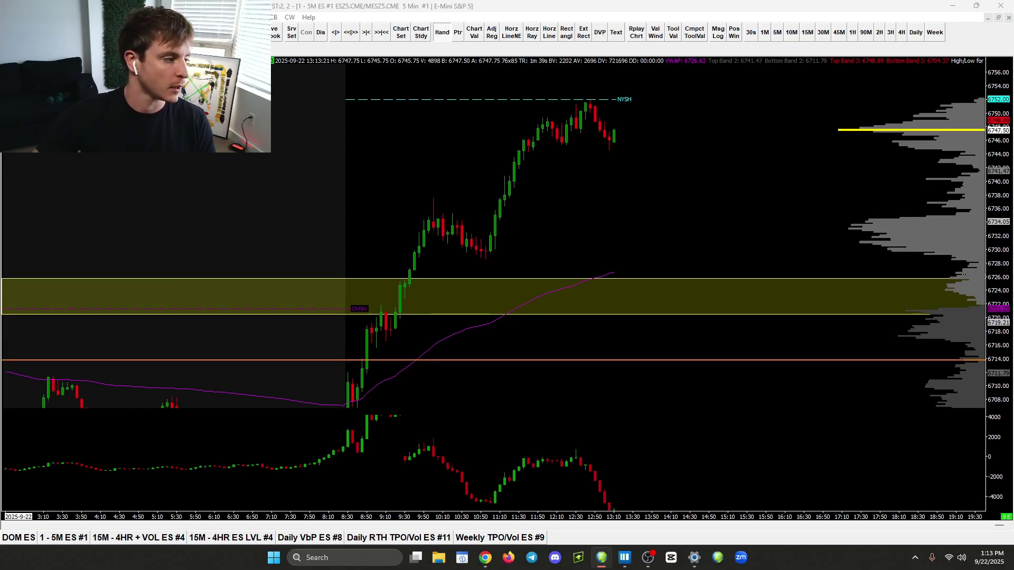
- Examine the overnight session's range between the purple overnight high and low levels on the 1 - 5M ES #1 chart
{"action": "key", "text": "alt+Tab"}
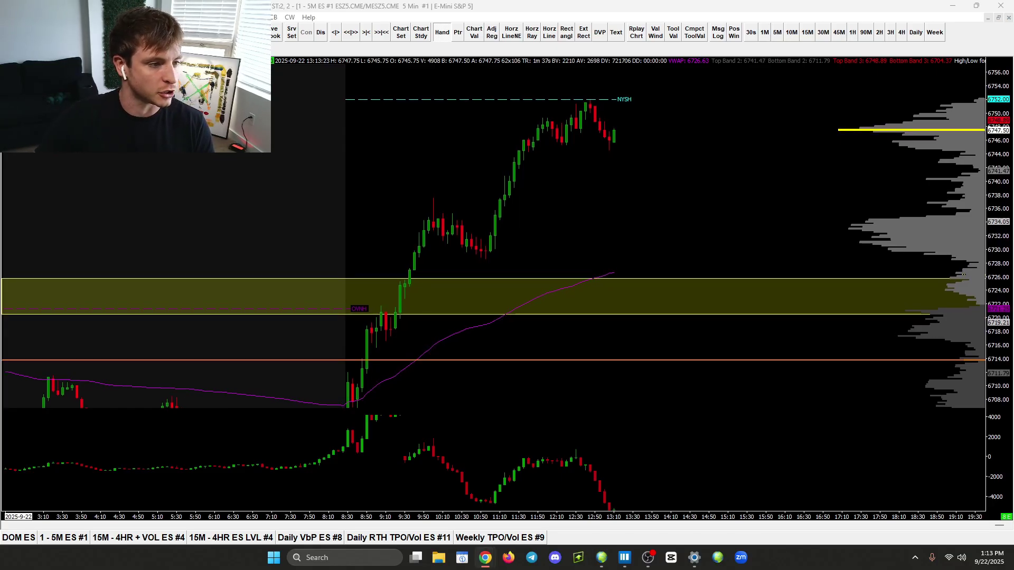
{"action": "key", "text": "alt+Tab"}
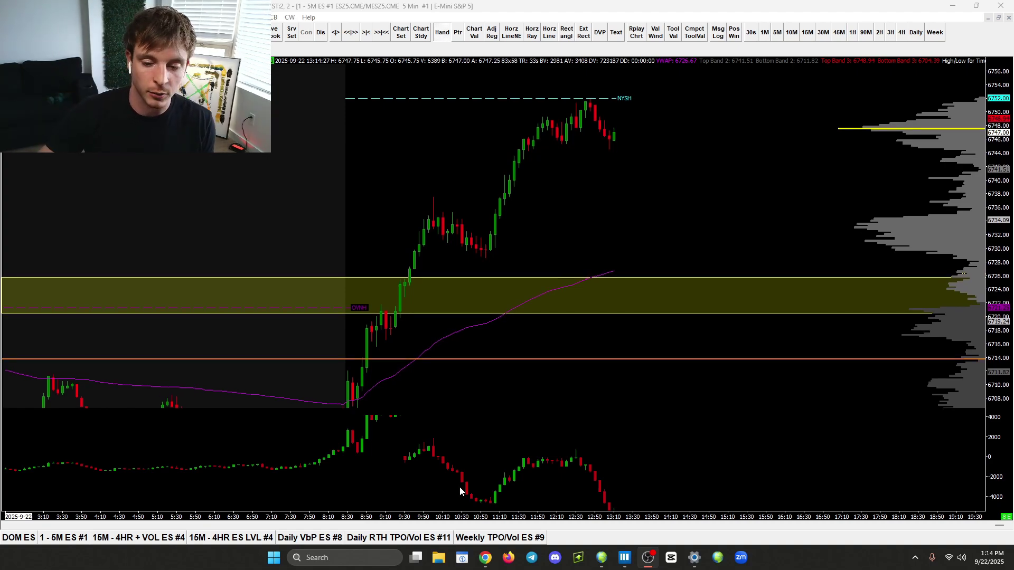
{"action": "left_click", "coordinate": [991, 229]}
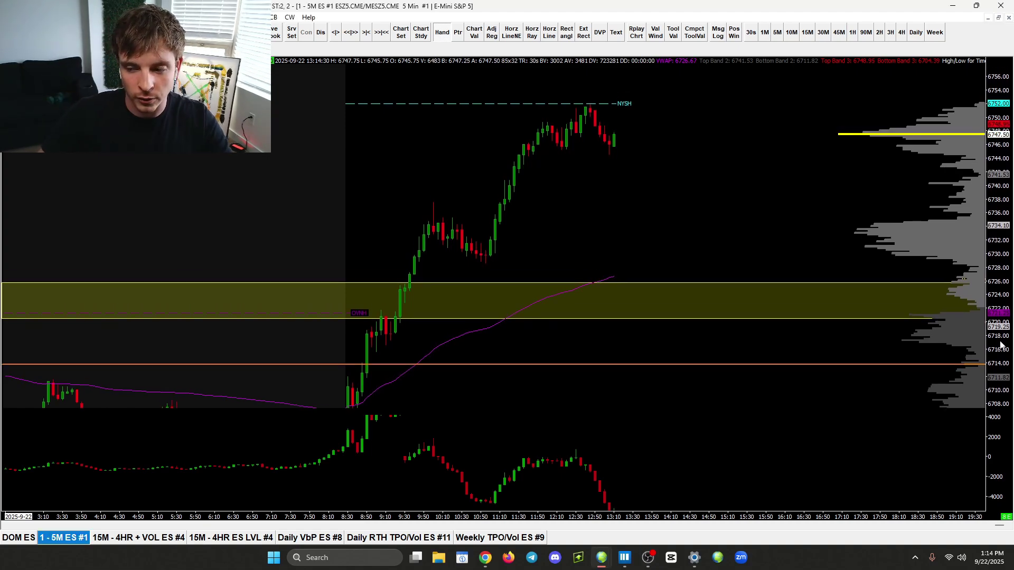
{"action": "left_click_drag", "start_coordinate": [1002, 345], "coordinate": [987, 252]}
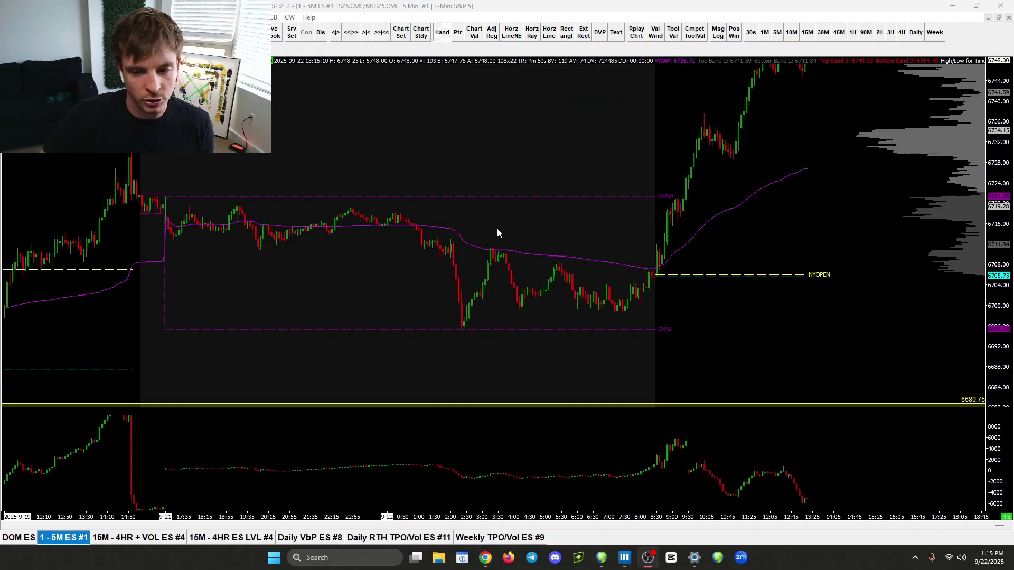
{"action": "left_click_drag", "start_coordinate": [409, 455], "coordinate": [417, 455]}
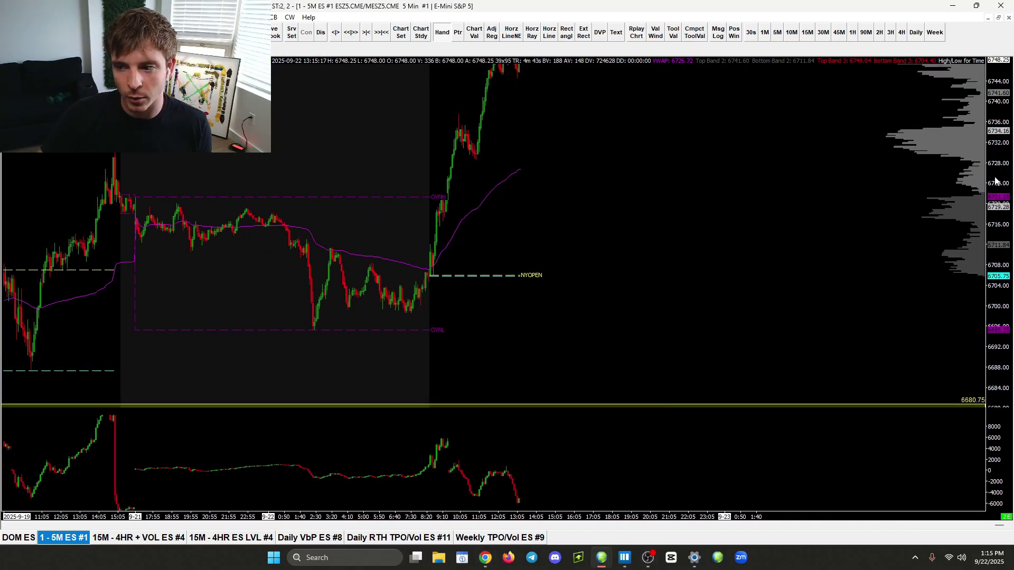
- Examine the New York session's price move from NYOPEN to NYSH alongside the volume profile and the delta candles beneath
{"action": "left_click_drag", "start_coordinate": [995, 182], "coordinate": [995, 263]}
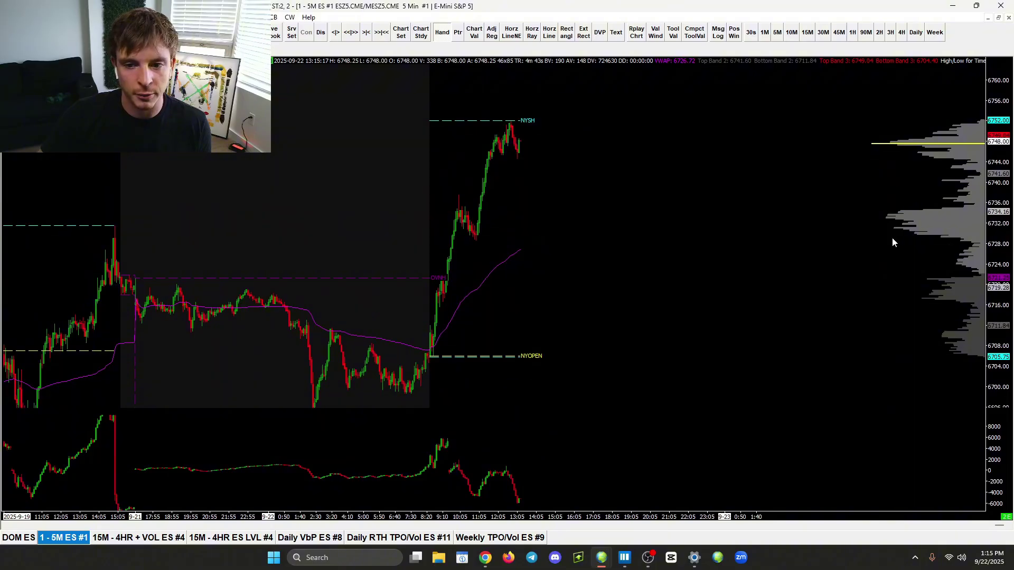
{"action": "left_click_drag", "start_coordinate": [546, 274], "coordinate": [553, 210]}
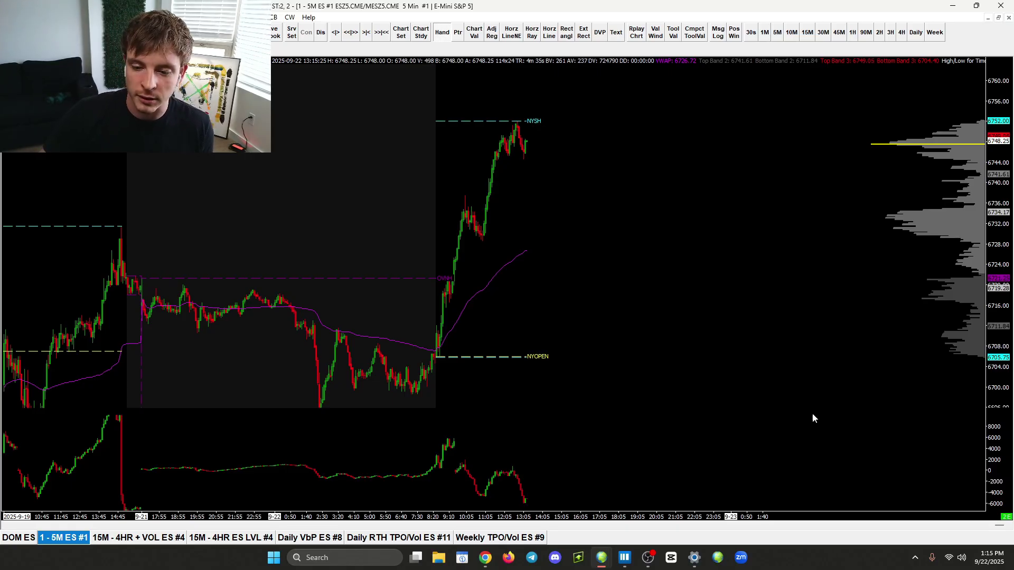
{"action": "left_click_drag", "start_coordinate": [991, 469], "coordinate": [997, 455]}
{"action": "left_click_drag", "start_coordinate": [549, 290], "coordinate": [787, 287]}
{"action": "scroll", "coordinate": [961, 207], "scroll_direction": "up", "scroll_amount": 3}
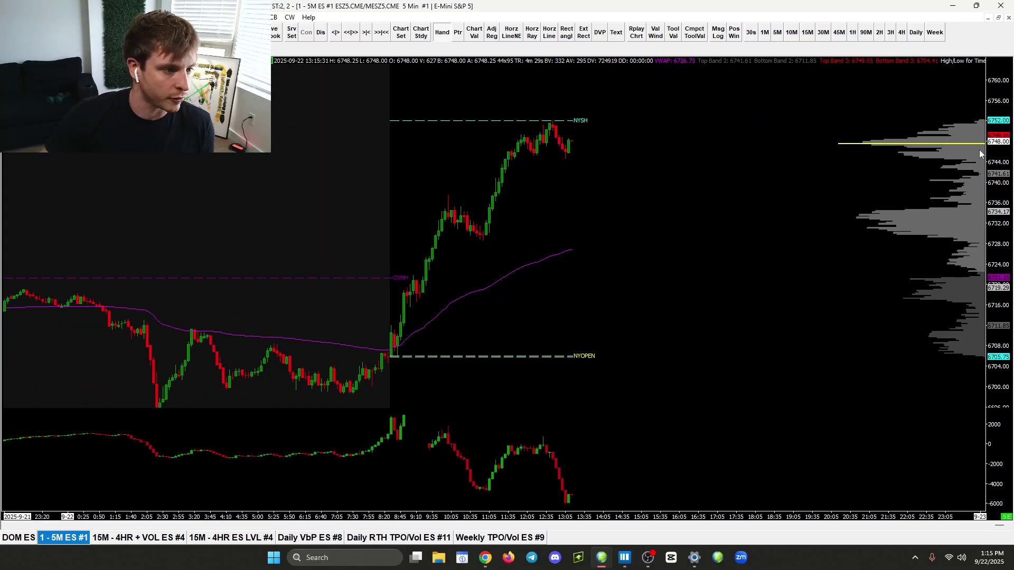